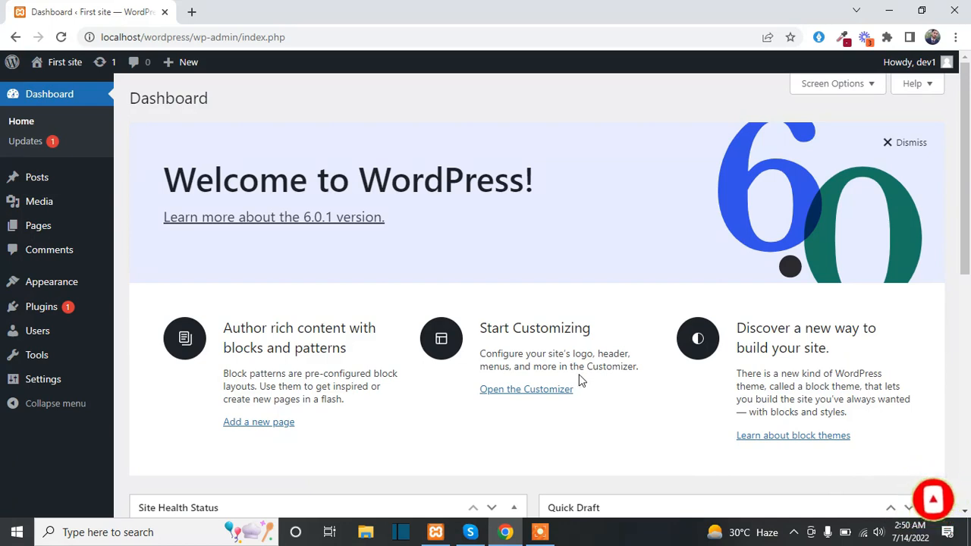
# Step: Search the plugin directory for woo, then install and activate the WooCommerce plugin
pyautogui.moveTo(35, 313)
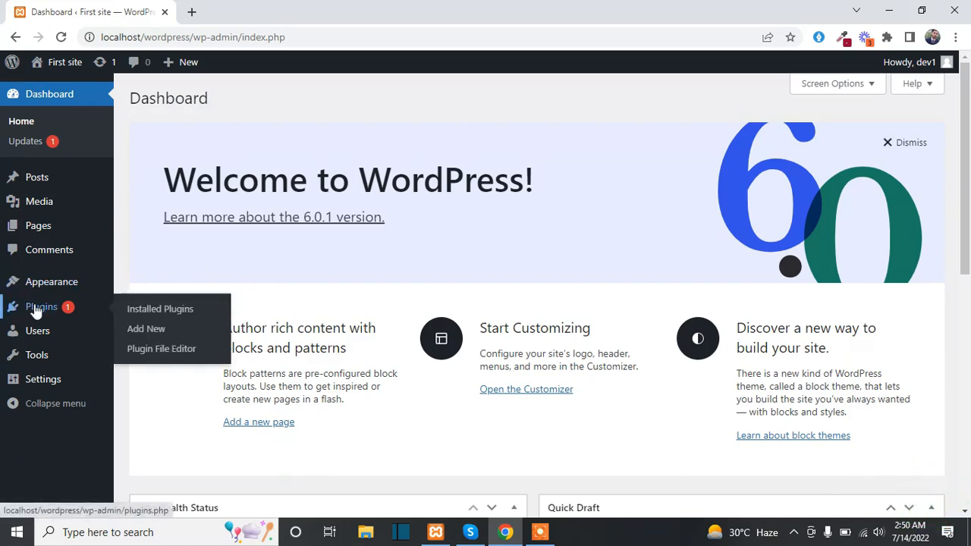
pyautogui.click(160, 337)
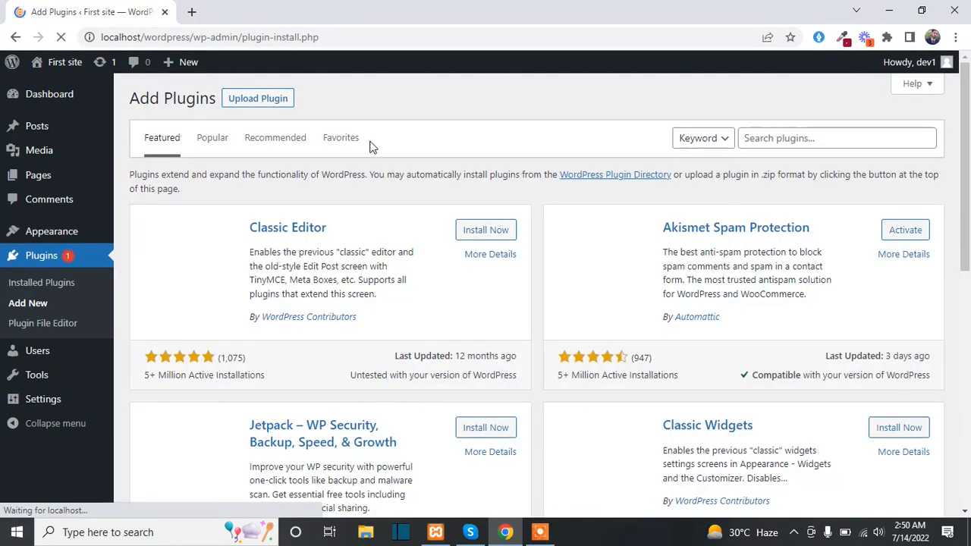
pyautogui.click(769, 134)
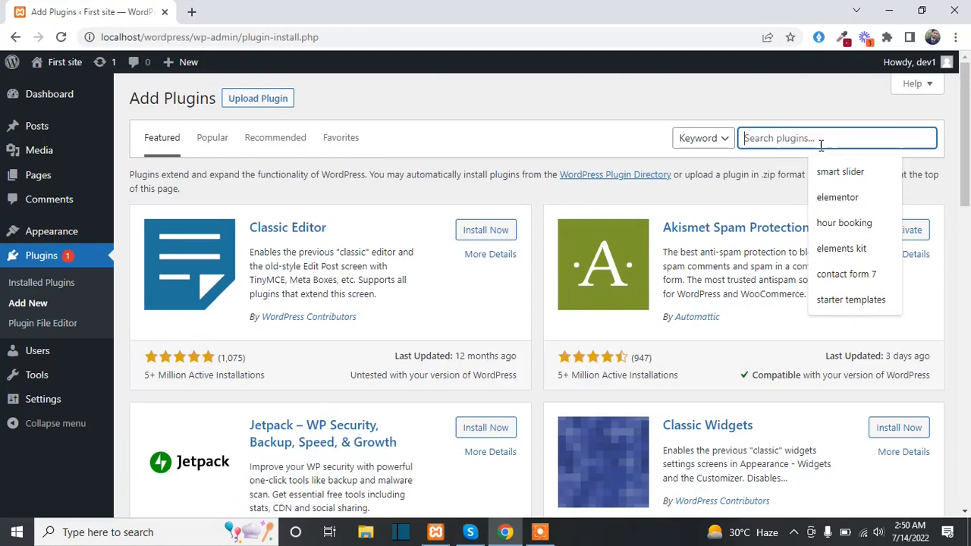
pyautogui.write('woo')
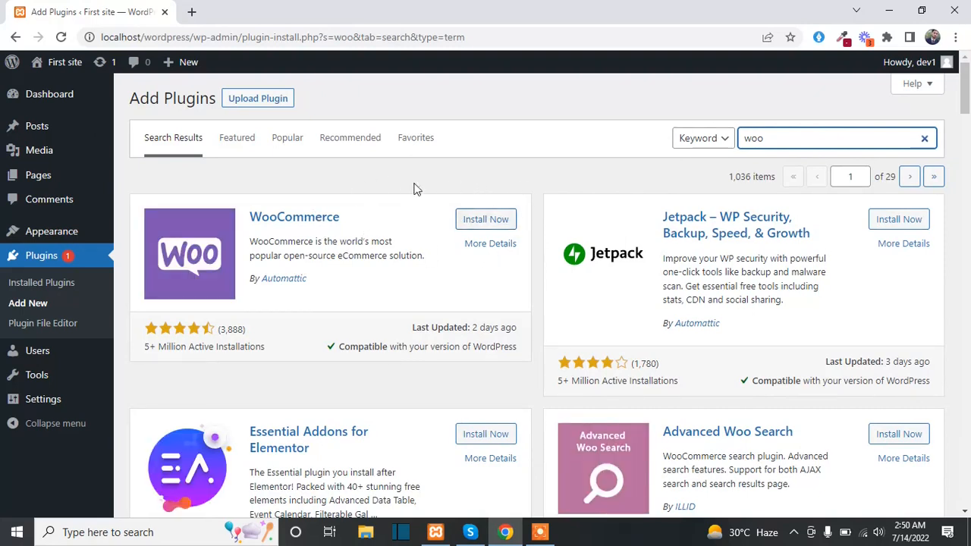
pyautogui.click(478, 221)
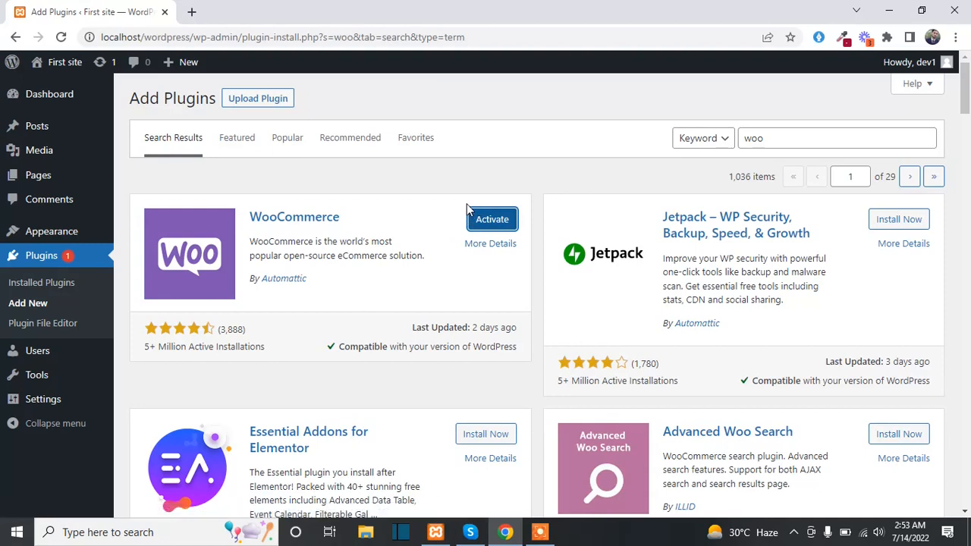
pyautogui.click(484, 229)
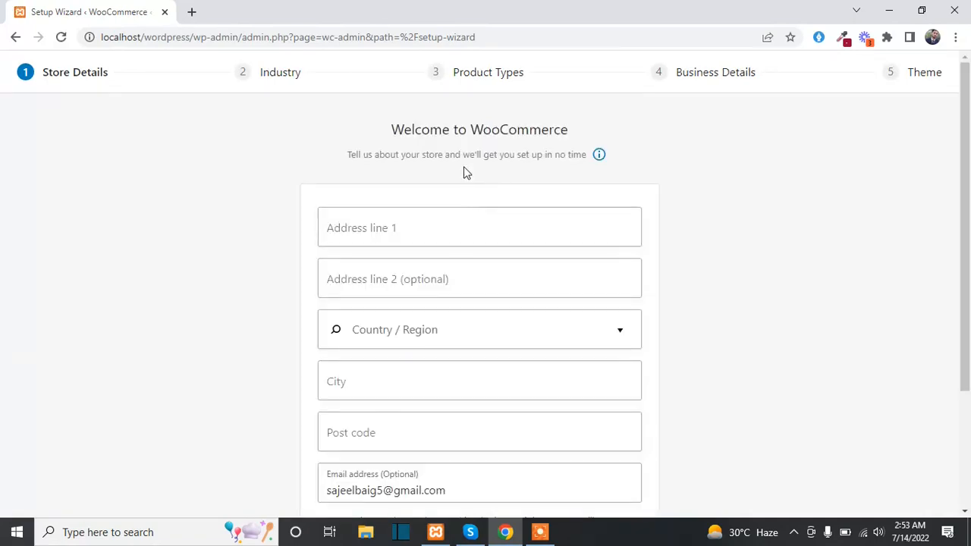
# Step: Fill in the store address from the browser's saved address and enter the placeholder text aaaaa as address line 2
pyautogui.click(406, 224)
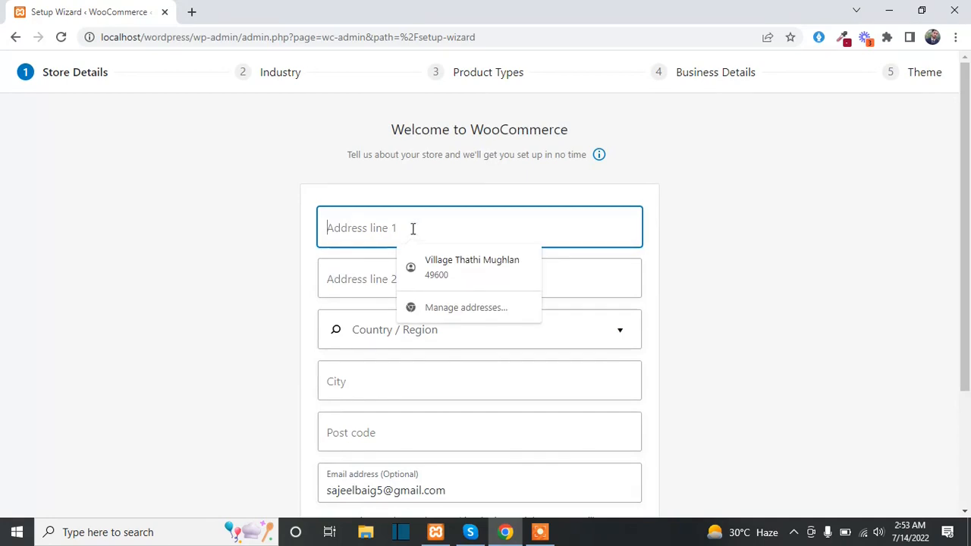
pyautogui.click(419, 282)
pyautogui.click(419, 285)
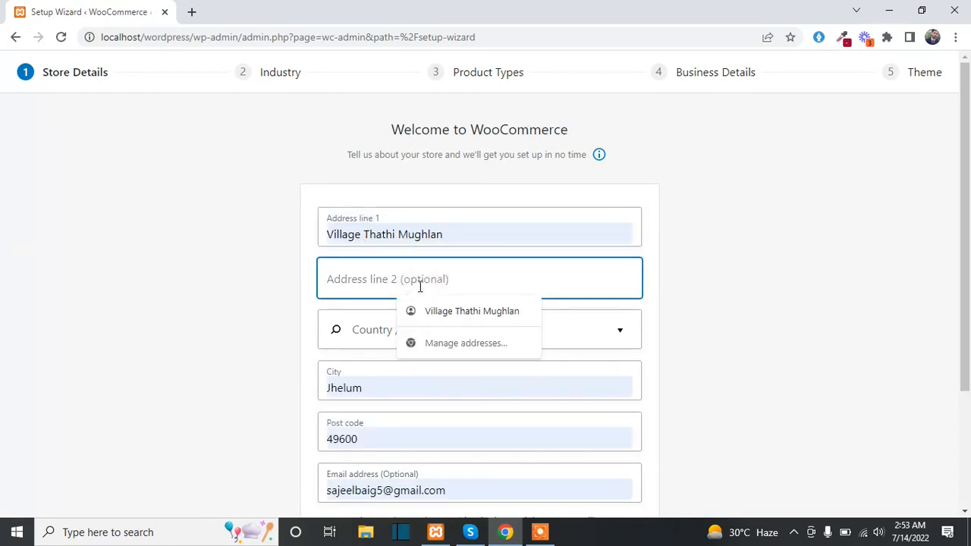
pyautogui.click(433, 281)
pyautogui.click(433, 281)
pyautogui.write('a')
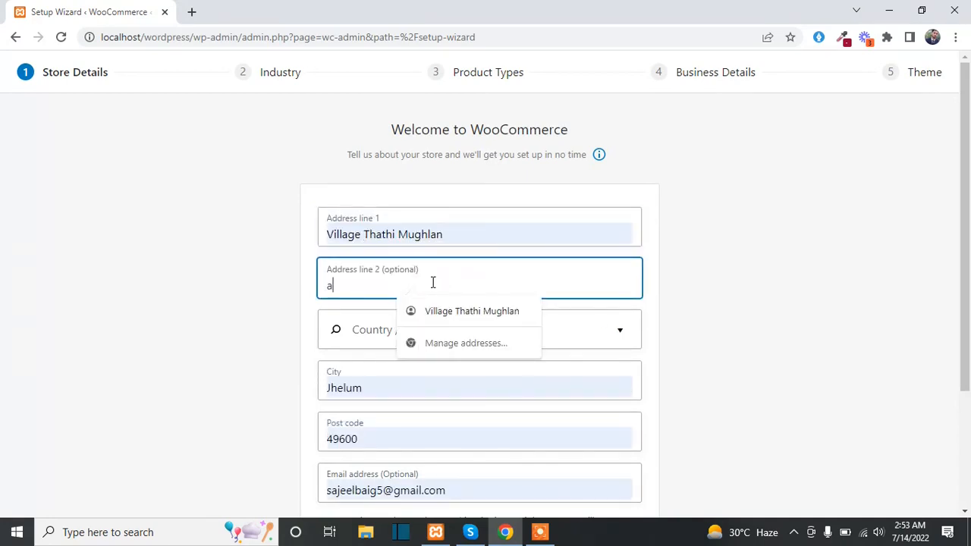
pyautogui.write('aaaa')
# Step: Set the store's country and region to Pakistan — Islamabad Capital Territory
pyautogui.click(438, 323)
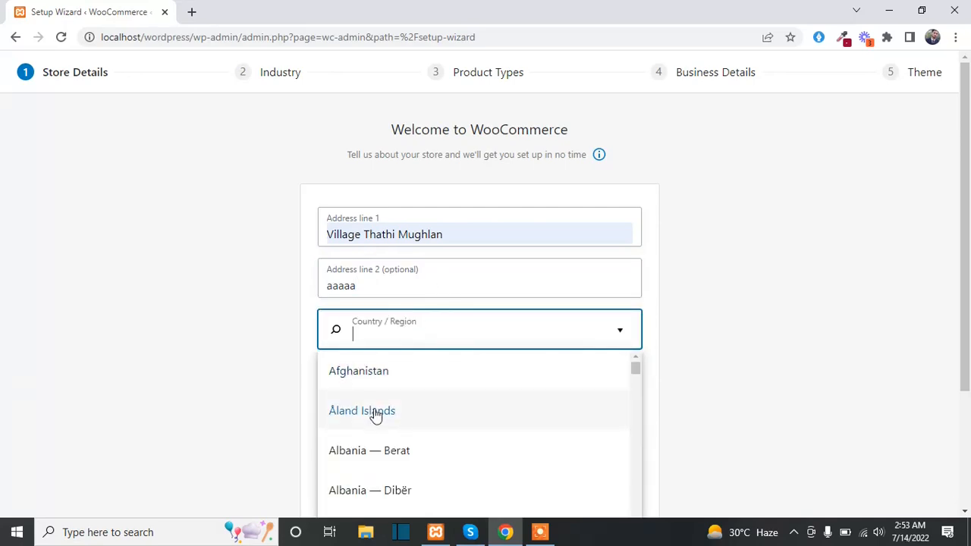
pyautogui.write('p')
pyautogui.scroll(-2, 377, 417)
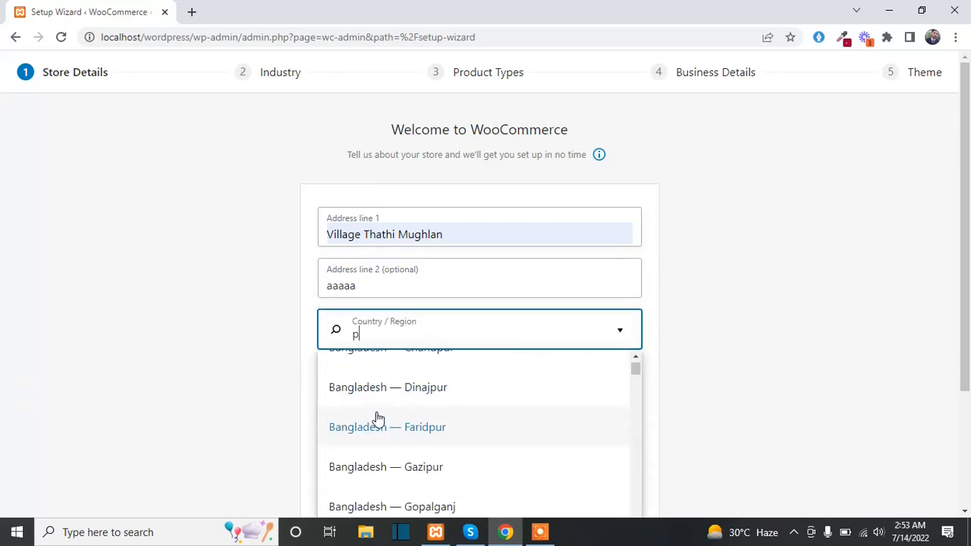
pyautogui.scroll(-20, 377, 417)
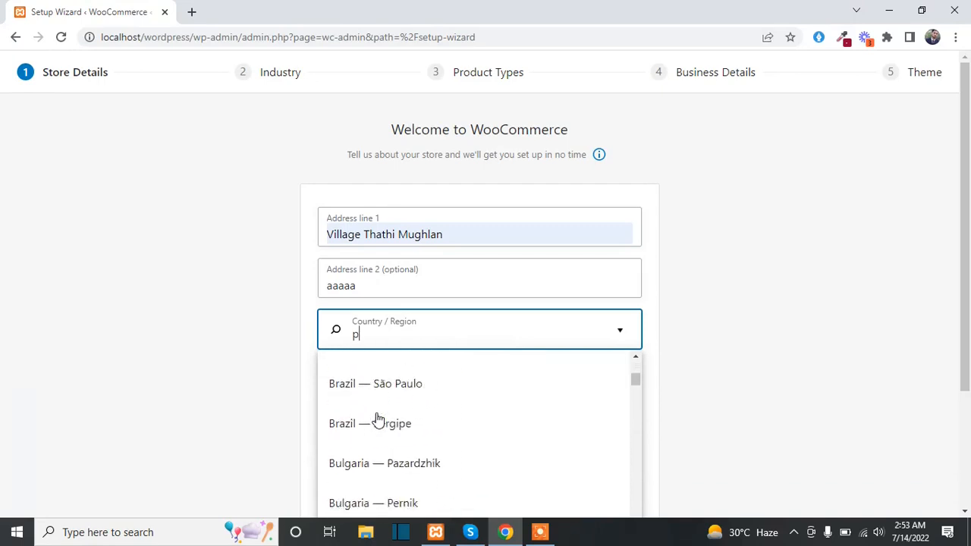
pyautogui.scroll(-20, 378, 419)
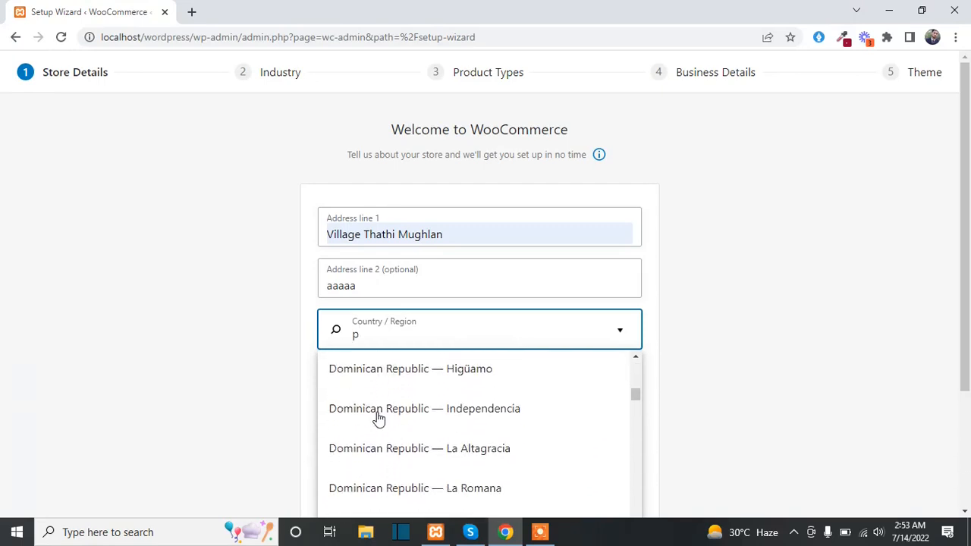
pyautogui.scroll(-20, 377, 419)
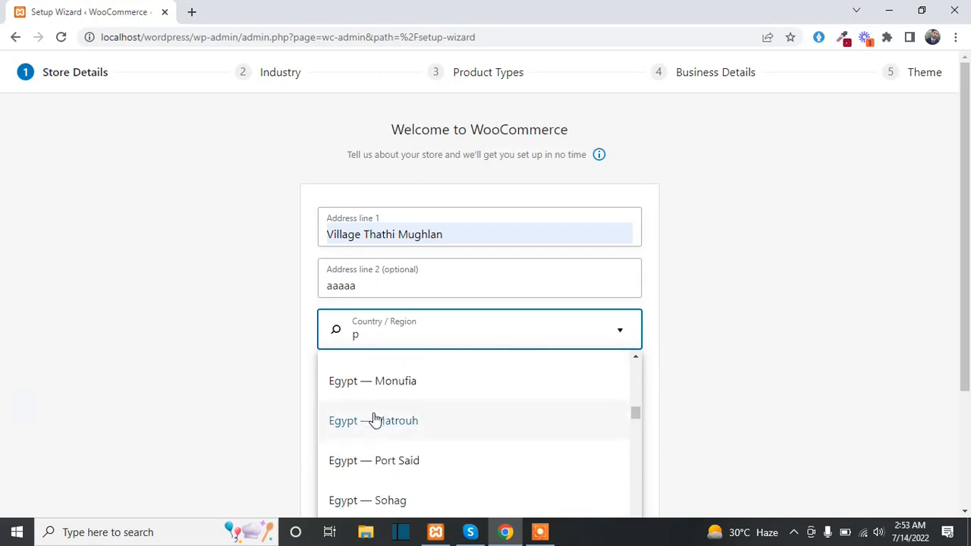
pyautogui.scroll(-20, 375, 420)
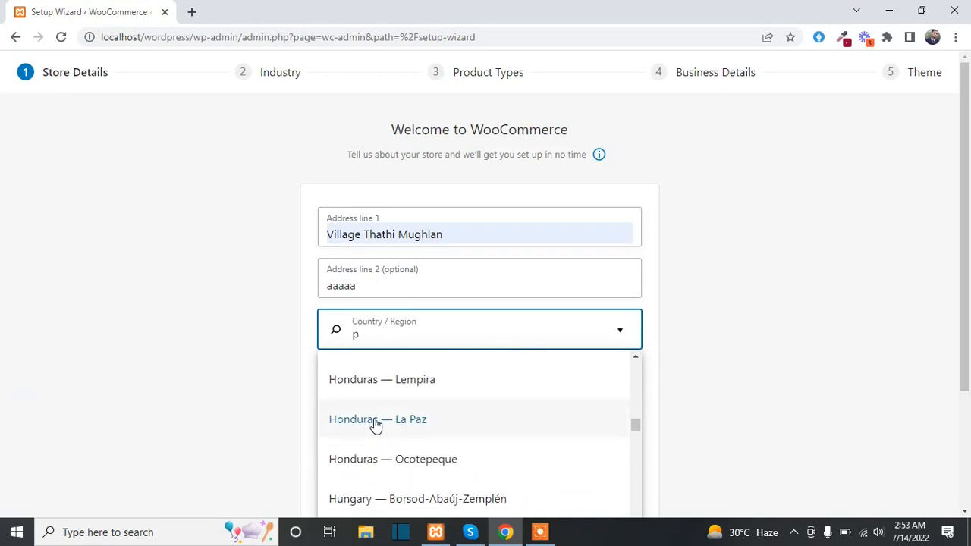
pyautogui.write('akista')
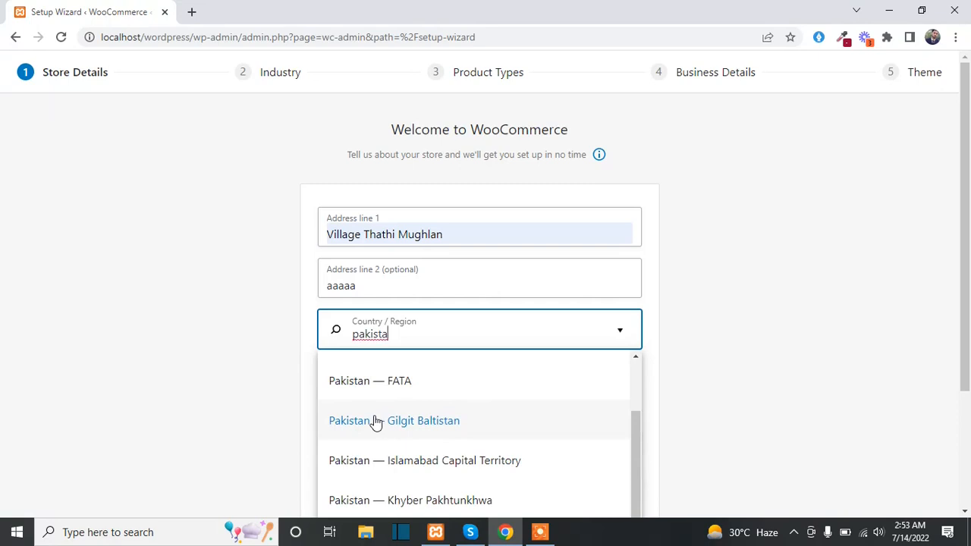
pyautogui.click(390, 460)
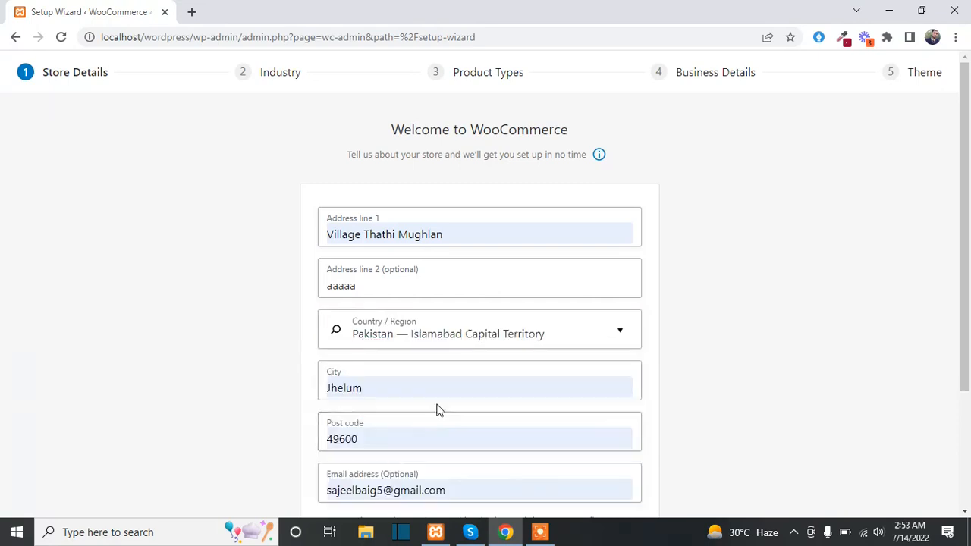
# Step: Submit the store details without subscribing to the mailing tips, and decline usage tracking
pyautogui.scroll(-1, 440, 406)
pyautogui.scroll(-1, 449, 402)
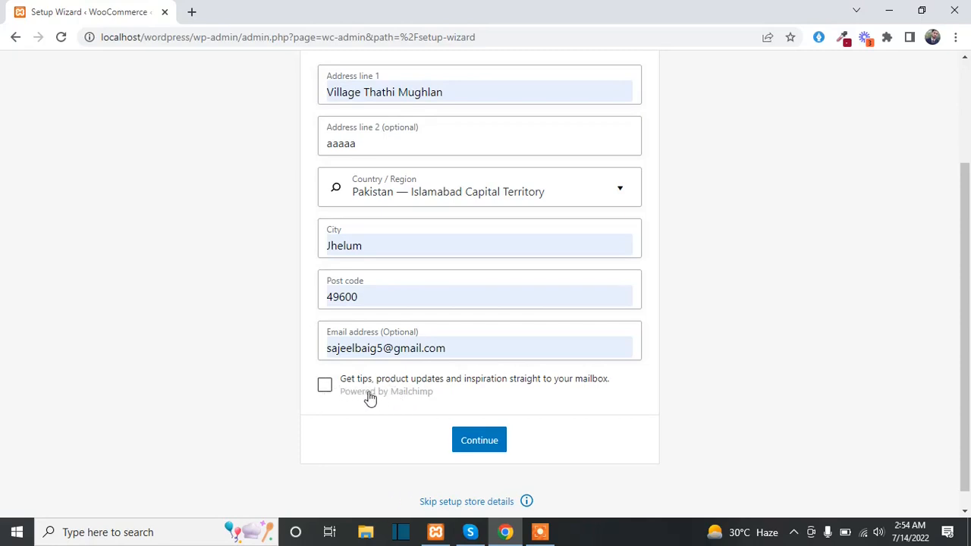
pyautogui.click(479, 440)
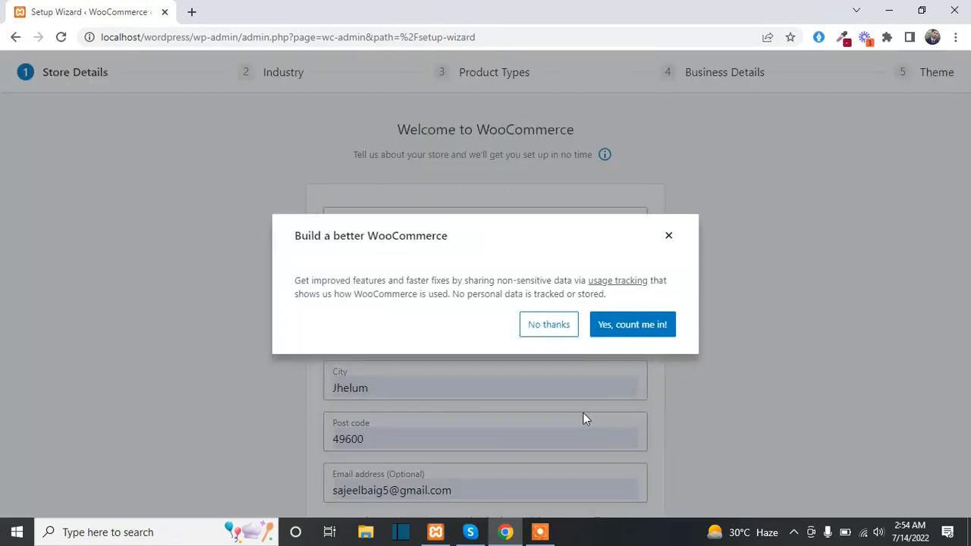
pyautogui.click(558, 334)
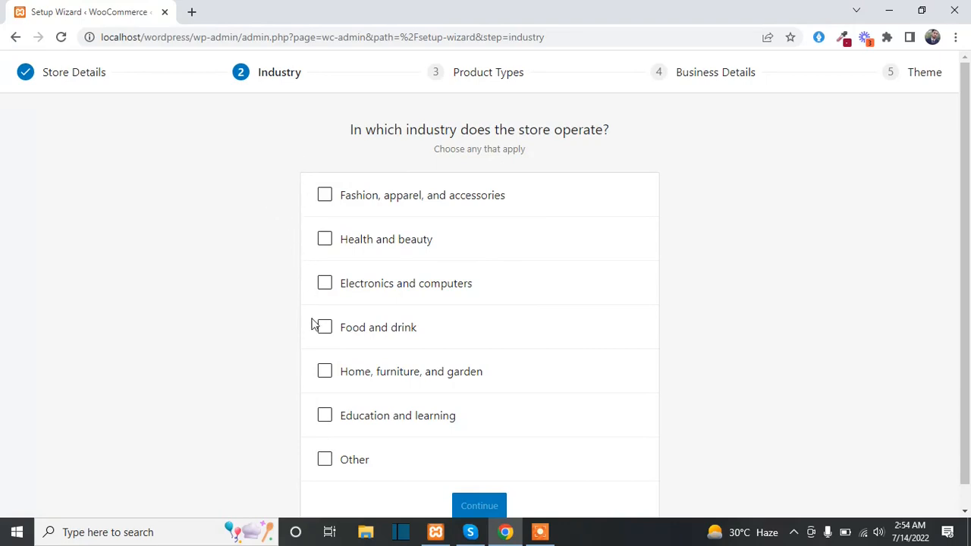
# Step: Choose Electronics and computers as the store's industry and submit Physical products as the only product type
pyautogui.click(329, 285)
pyautogui.scroll(-1, 511, 345)
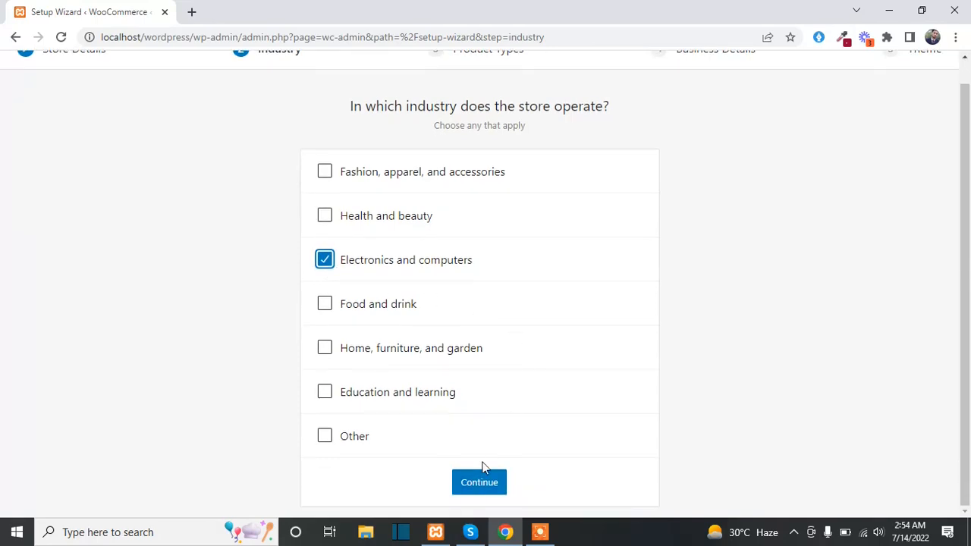
pyautogui.click(481, 484)
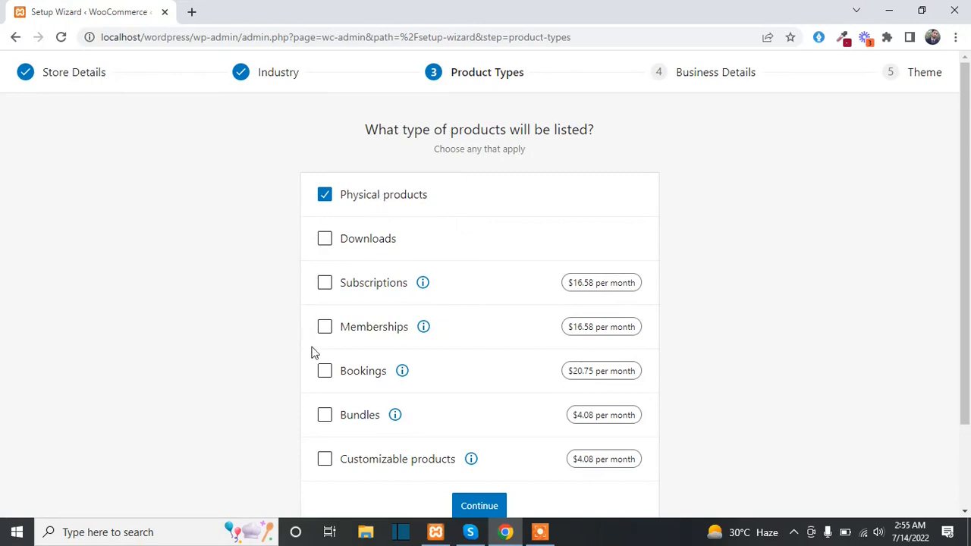
pyautogui.scroll(-2, 418, 326)
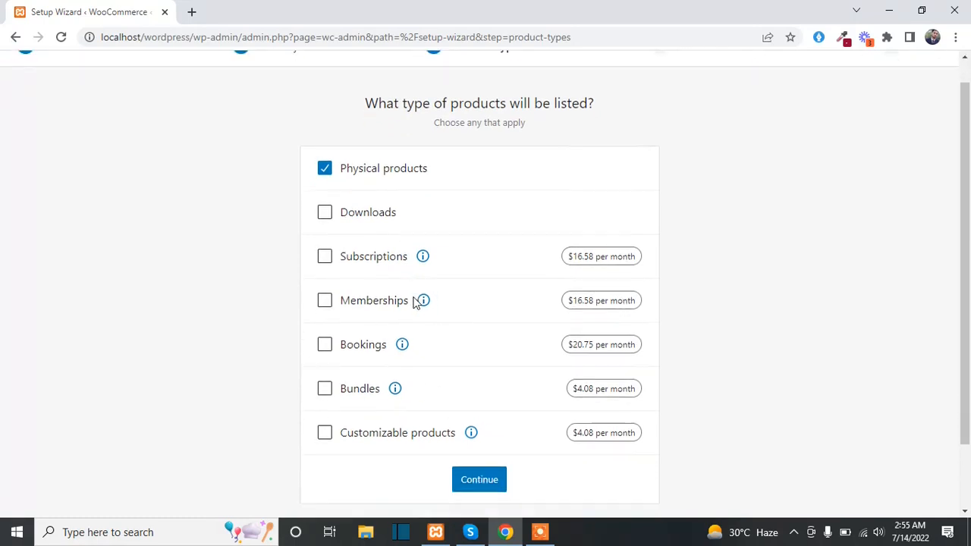
pyautogui.click(478, 443)
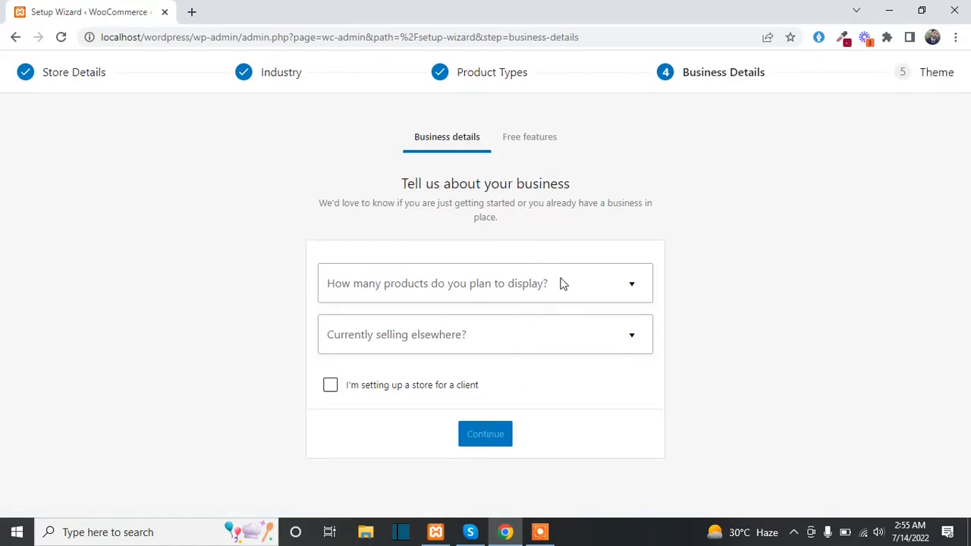
# Step: Set the number of products planned for display to 11 - 100
pyautogui.click(564, 288)
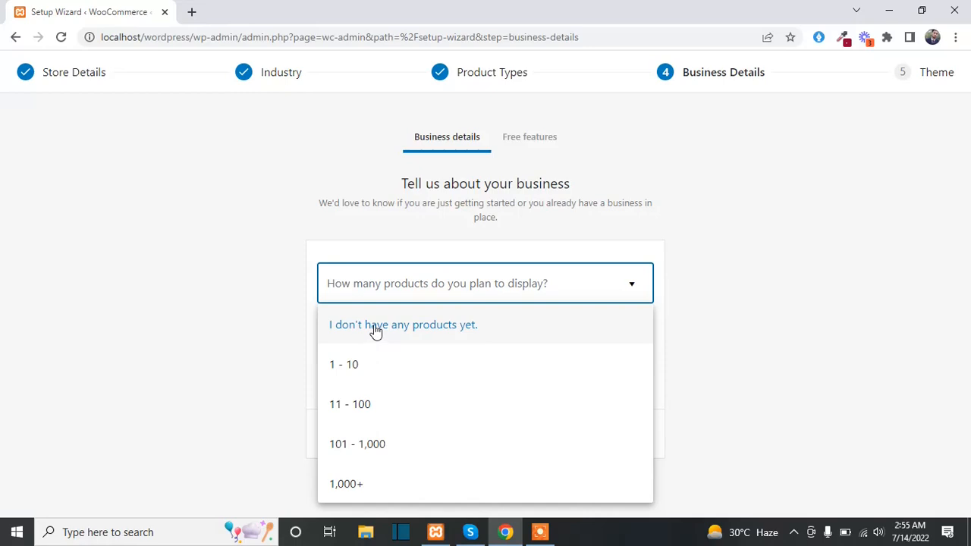
pyautogui.click(357, 405)
pyautogui.click(586, 335)
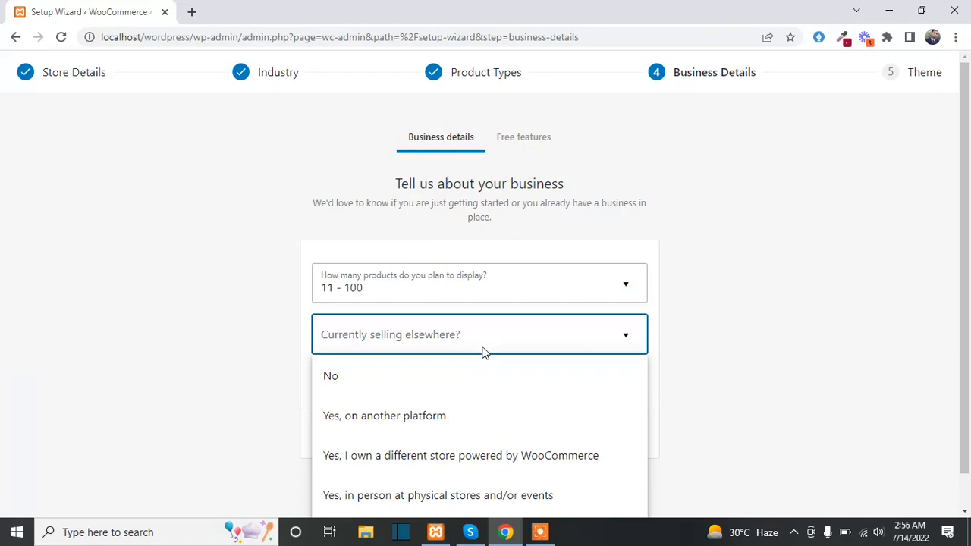
pyautogui.click(377, 427)
pyautogui.scroll(-2, 689, 282)
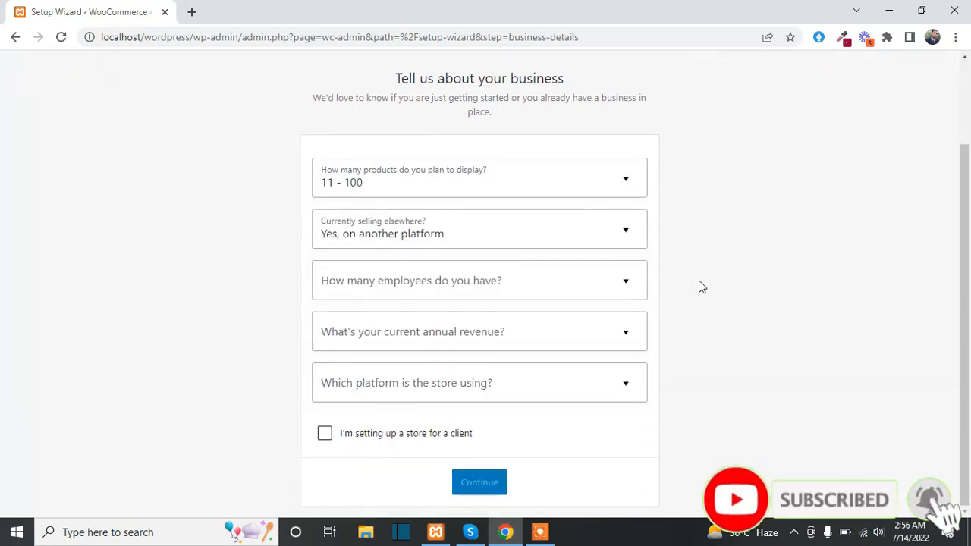
# Step: Answer No to currently selling elsewhere, mark the store as being set up for a client, and submit the business details
pyautogui.click(585, 239)
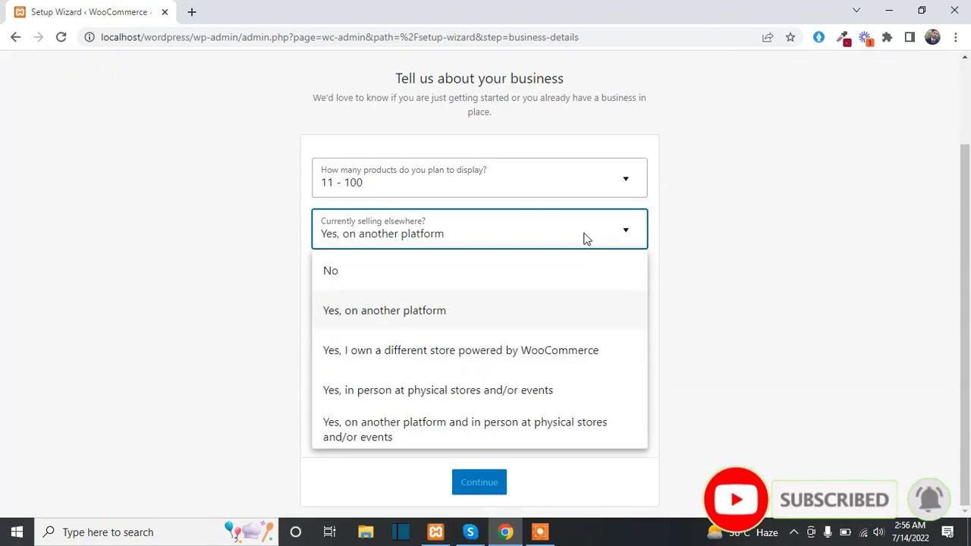
pyautogui.click(446, 282)
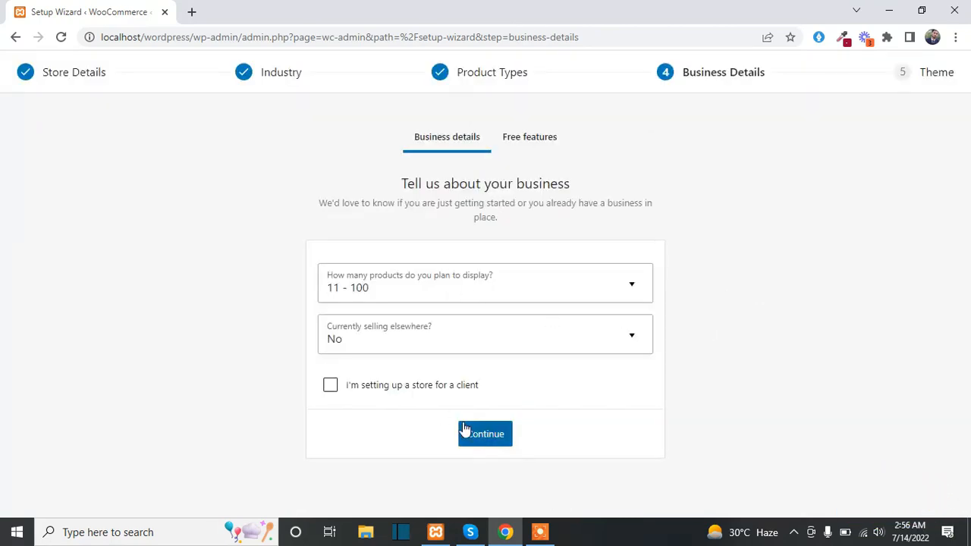
pyautogui.click(403, 391)
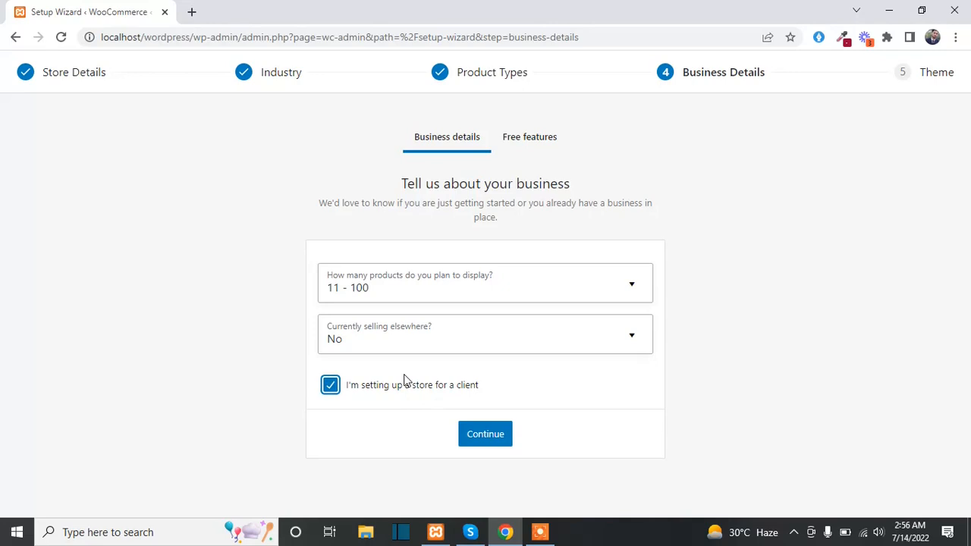
pyautogui.click(476, 437)
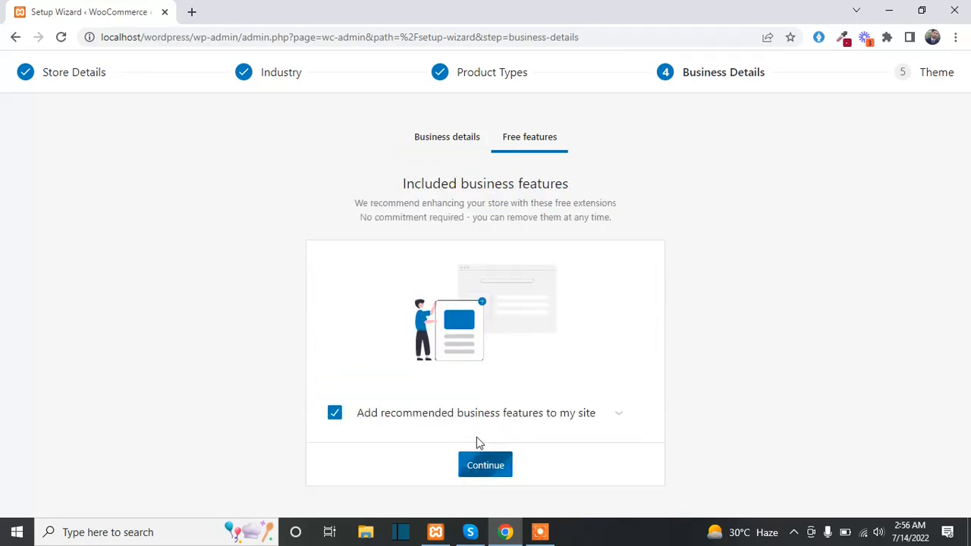
# Step: Opt out of the recommended business features, review the list of included extensions, and continue to the theme selection
pyautogui.click(339, 417)
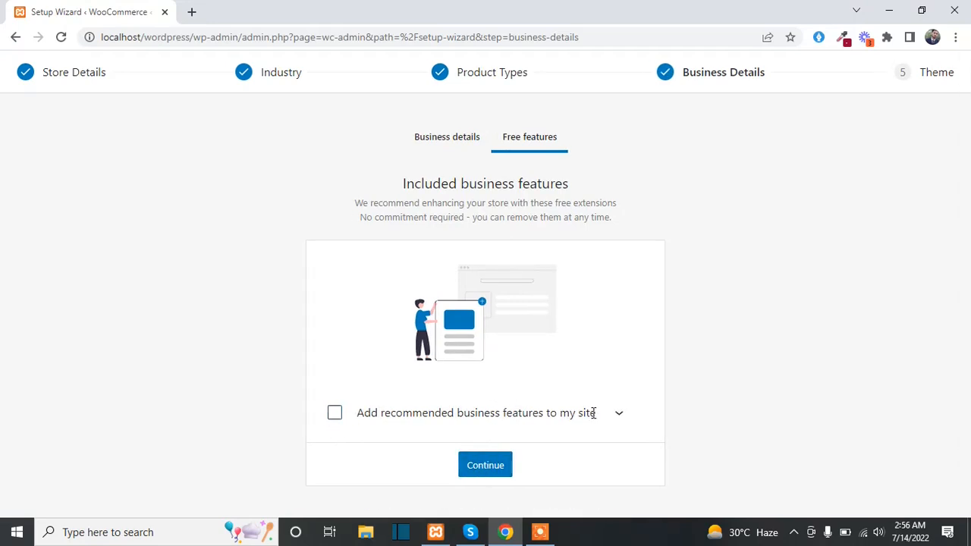
pyautogui.click(621, 416)
pyautogui.scroll(-3, 623, 346)
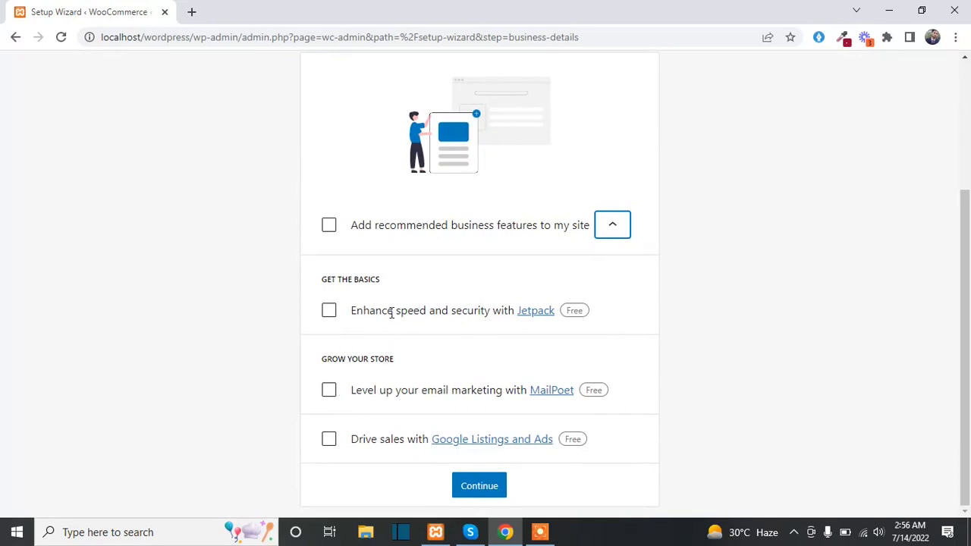
pyautogui.click(613, 226)
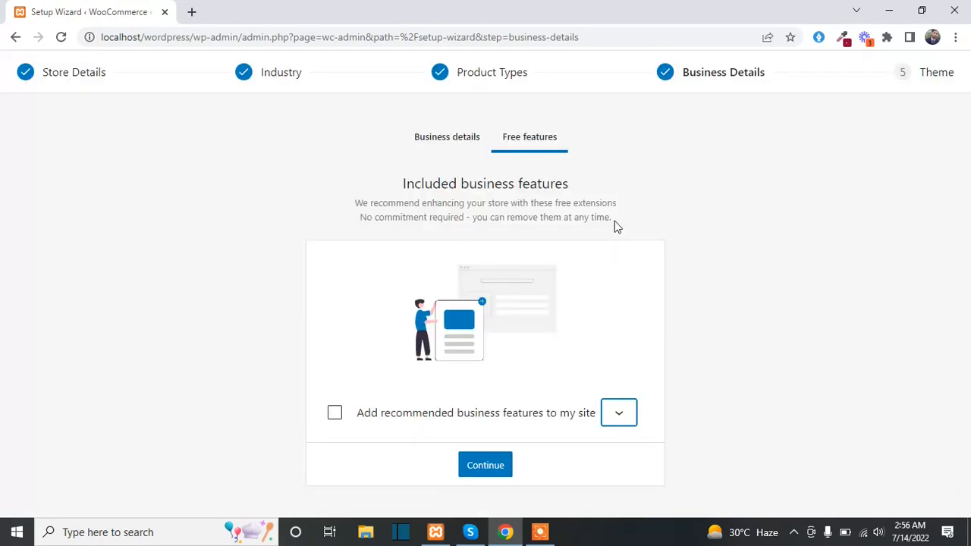
pyautogui.click(482, 470)
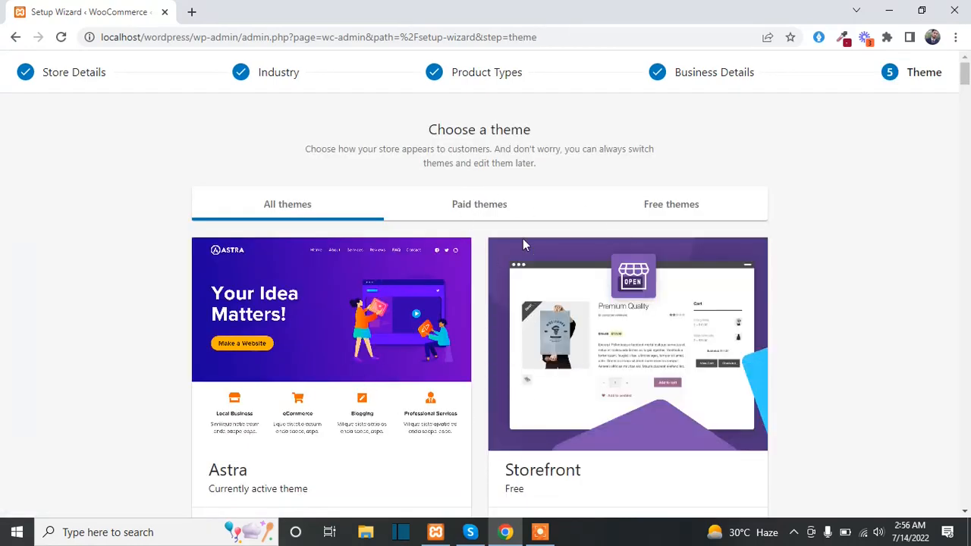
# Step: Browse the offered store themes and continue with the active Astra theme
pyautogui.scroll(-2, 415, 175)
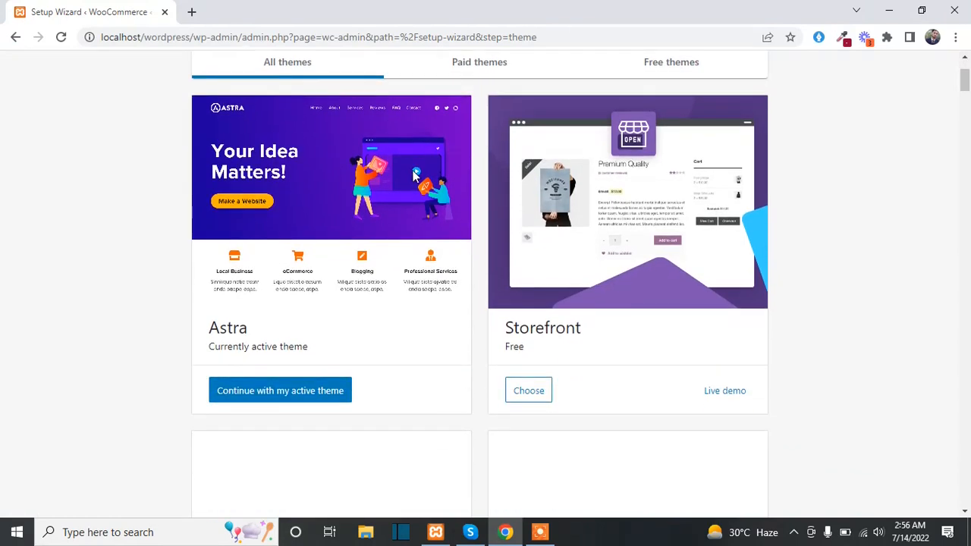
pyautogui.scroll(-2, 387, 222)
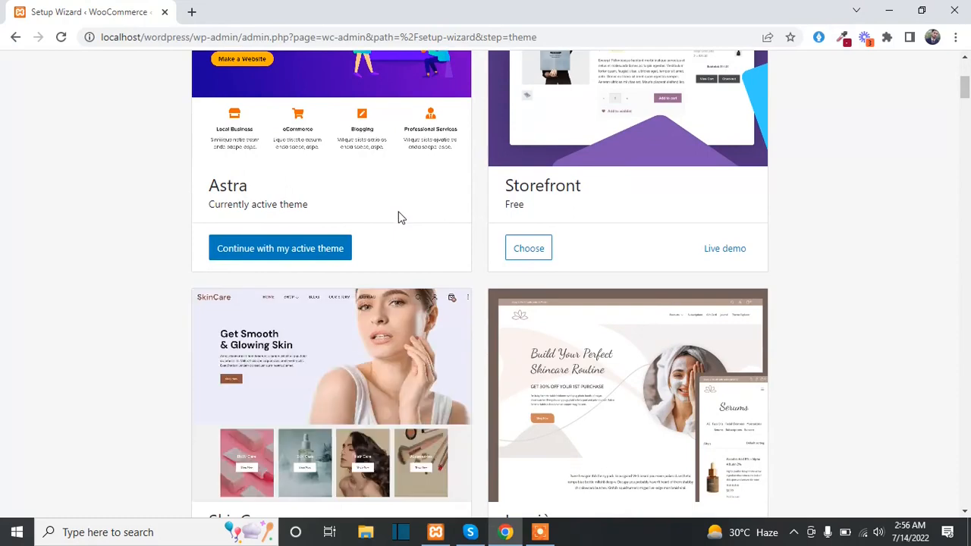
pyautogui.scroll(-8, 621, 129)
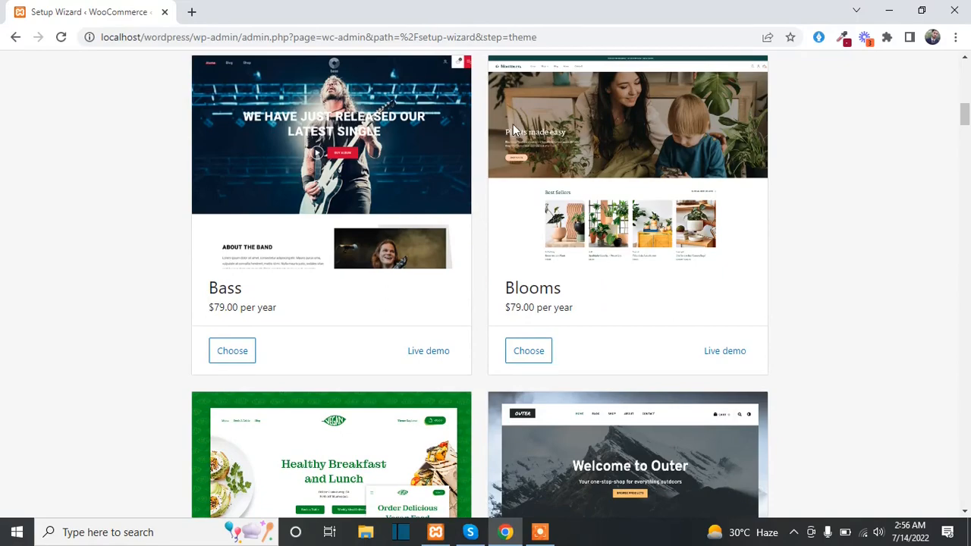
pyautogui.scroll(10, 515, 131)
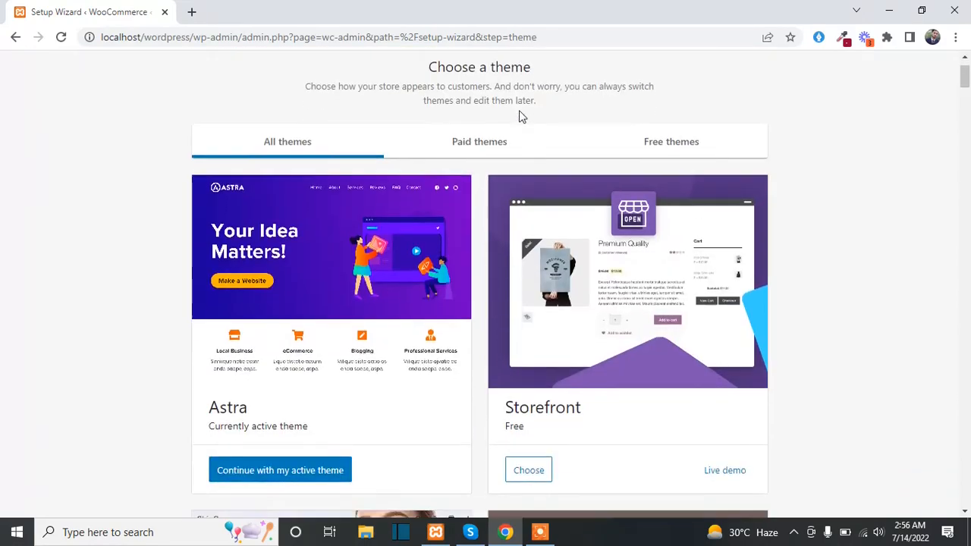
pyautogui.scroll(-1, 325, 251)
pyautogui.scroll(-1, 332, 220)
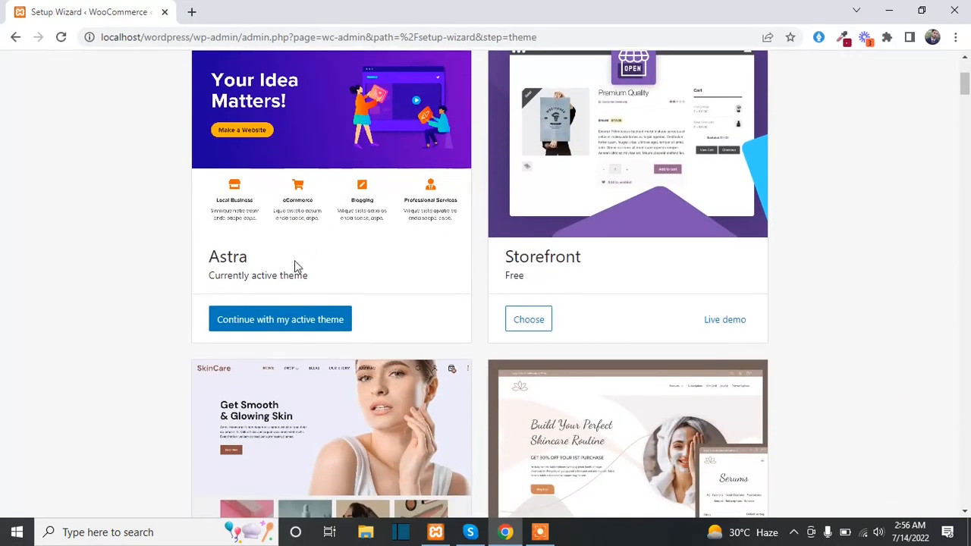
pyautogui.click(276, 331)
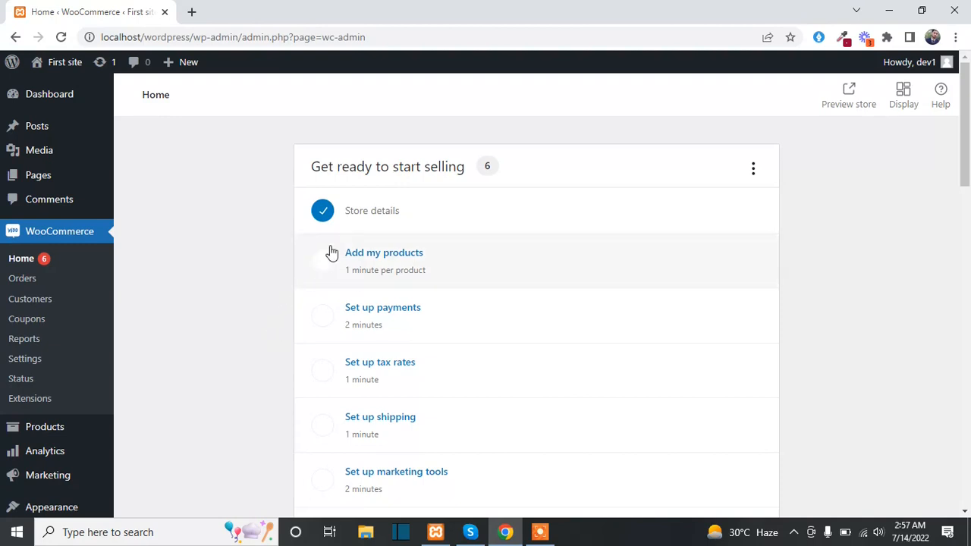
# Step: Look over the store's remaining setup tasks and the inbox messages on the WooCommerce home page
pyautogui.scroll(-1, 413, 249)
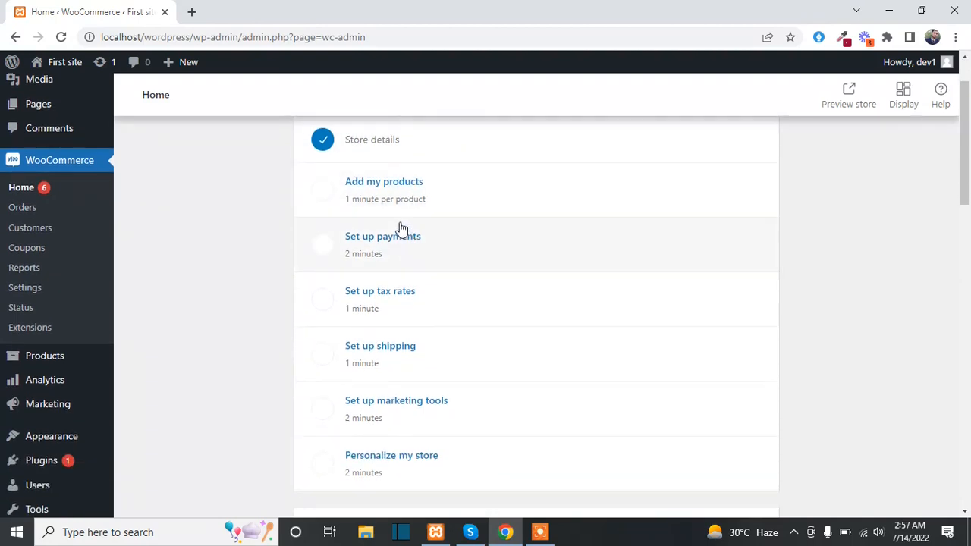
pyautogui.scroll(-6, 400, 227)
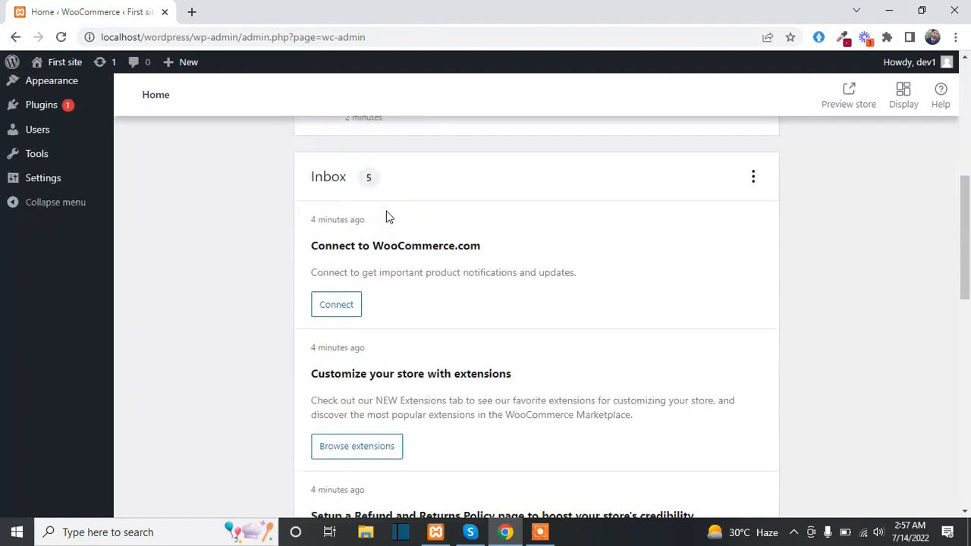
pyautogui.scroll(5, 385, 216)
pyautogui.scroll(-1, 357, 206)
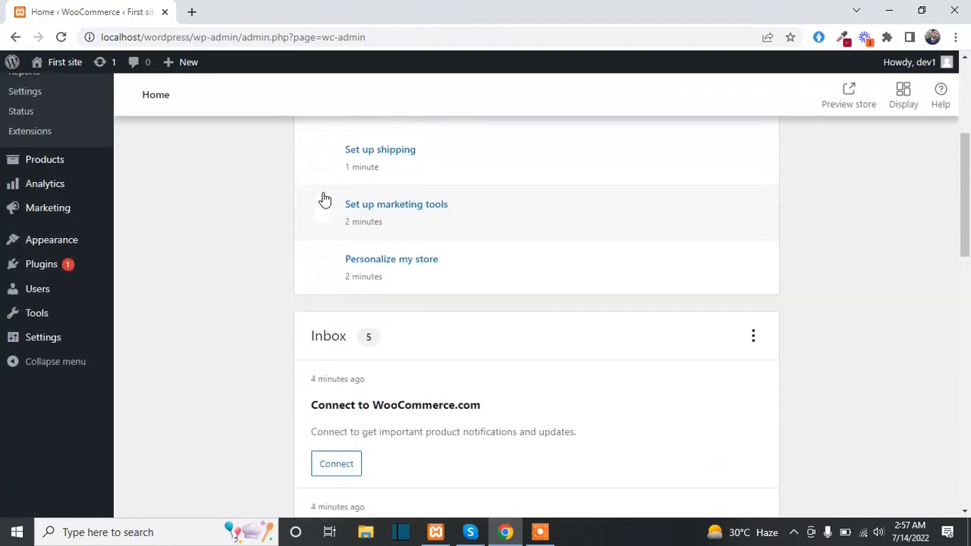
pyautogui.scroll(1, 324, 199)
pyautogui.scroll(3, 324, 199)
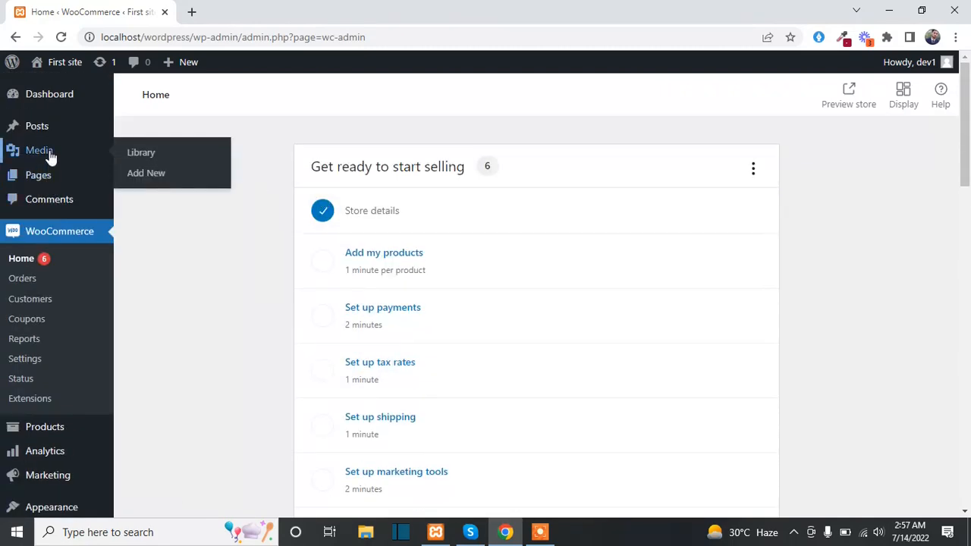
# Step: View the site's front end in a separate browser tab to check its navigation links, and return to the admin
pyautogui.moveTo(44, 169)
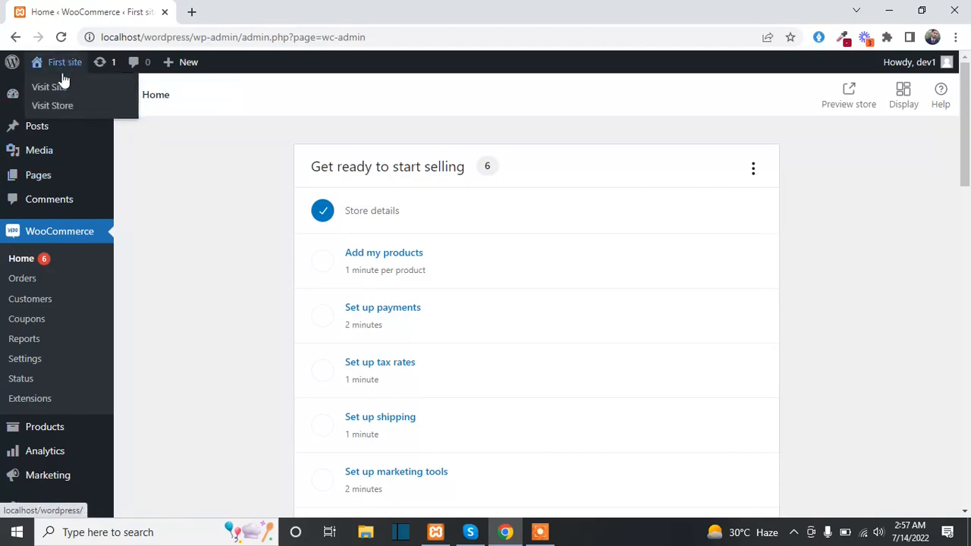
pyautogui.middleClick(63, 88)
pyautogui.click(203, 6)
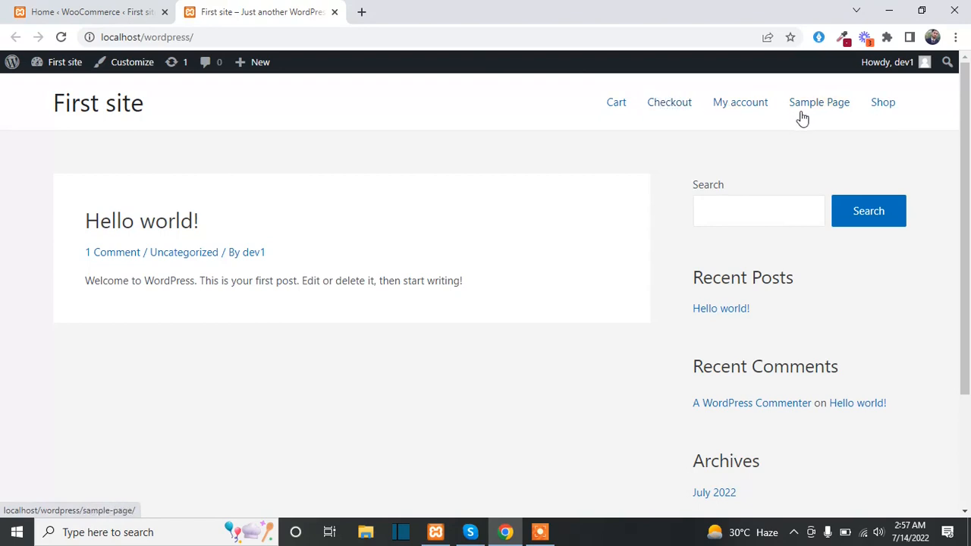
pyautogui.click(128, 9)
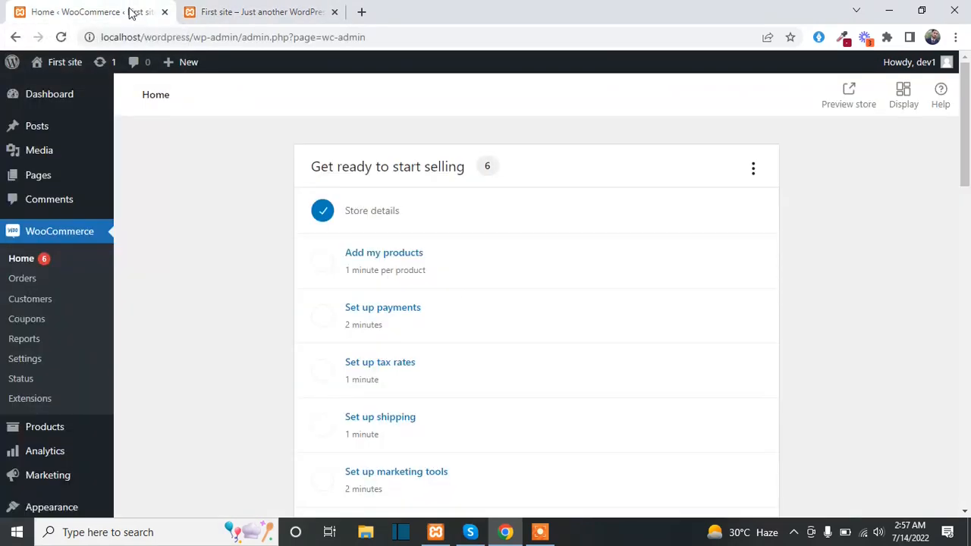
# Step: Open Sample Page for editing from the list of all pages
pyautogui.moveTo(52, 177)
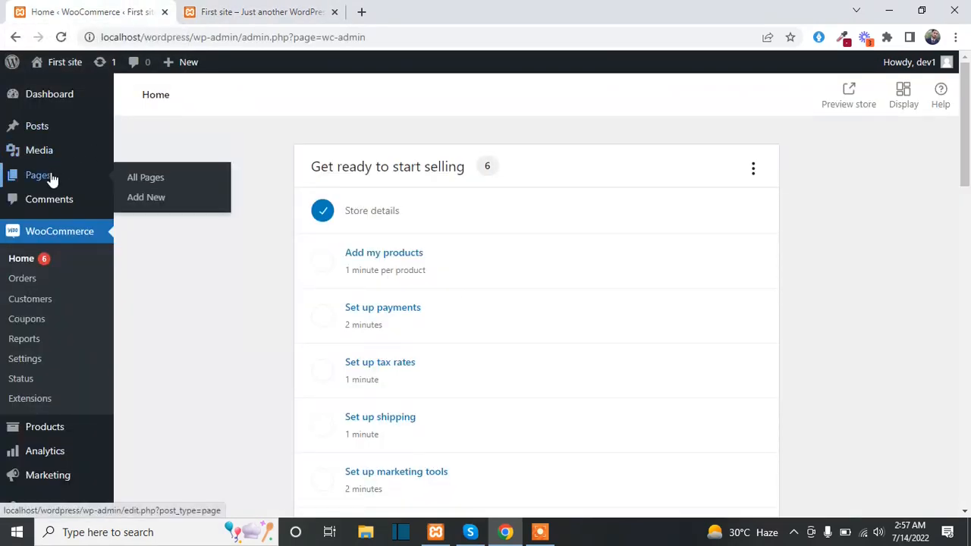
pyautogui.click(143, 179)
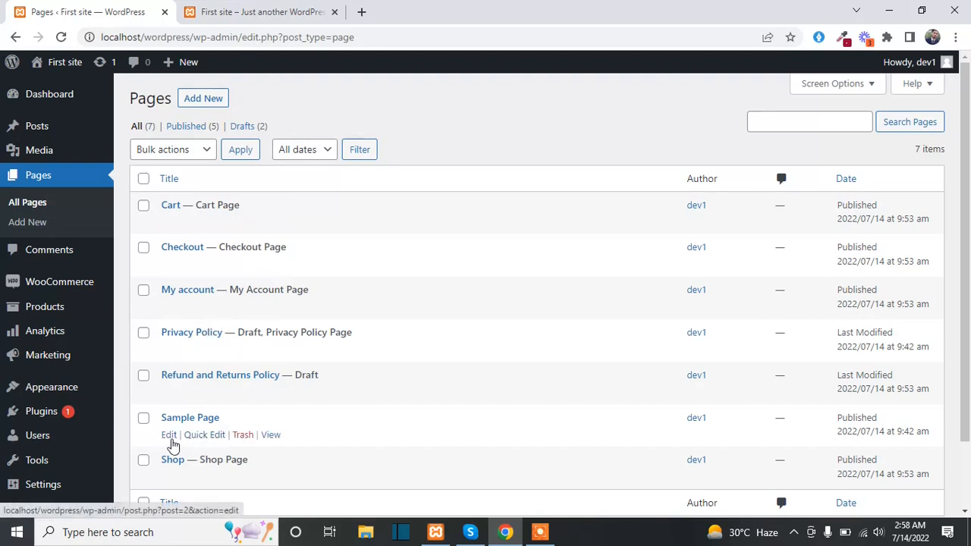
pyautogui.click(170, 439)
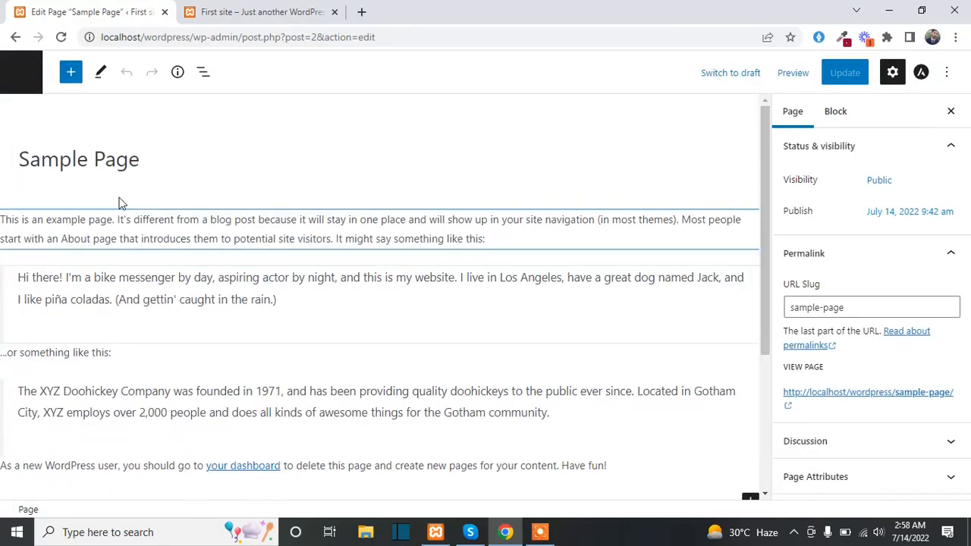
# Step: Search the block library for "pro" and add an All Products block at the end of Sample Page
pyautogui.click(71, 74)
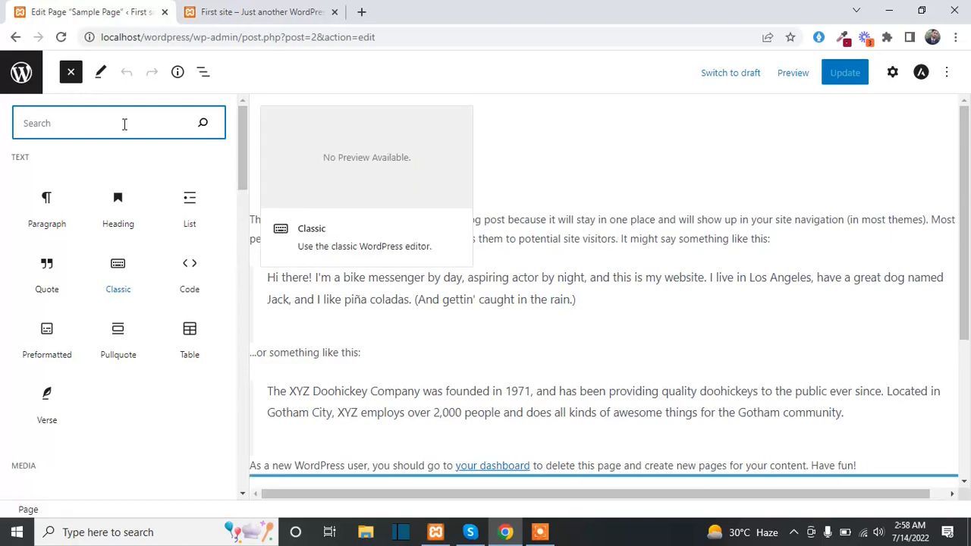
pyautogui.write('pro')
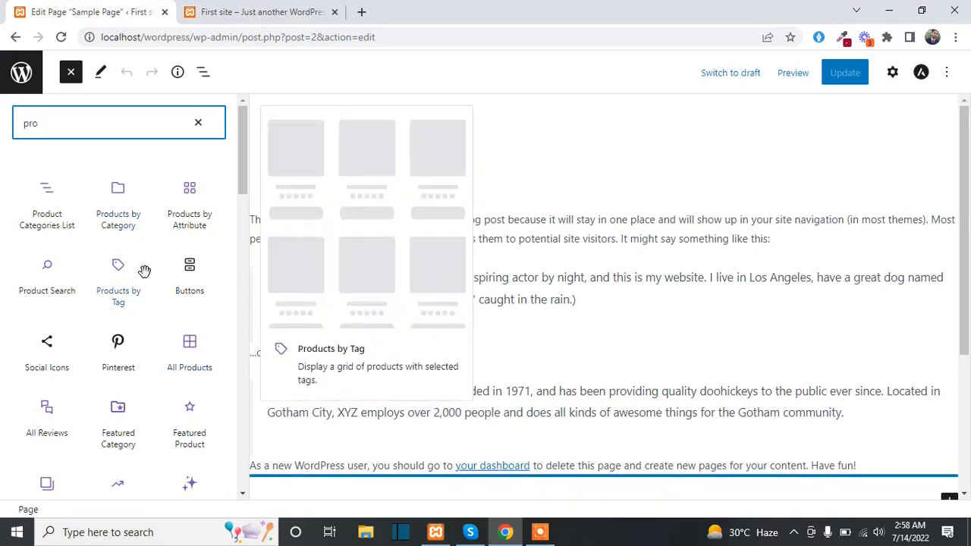
pyautogui.scroll(-3, 144, 271)
pyautogui.scroll(2, 146, 273)
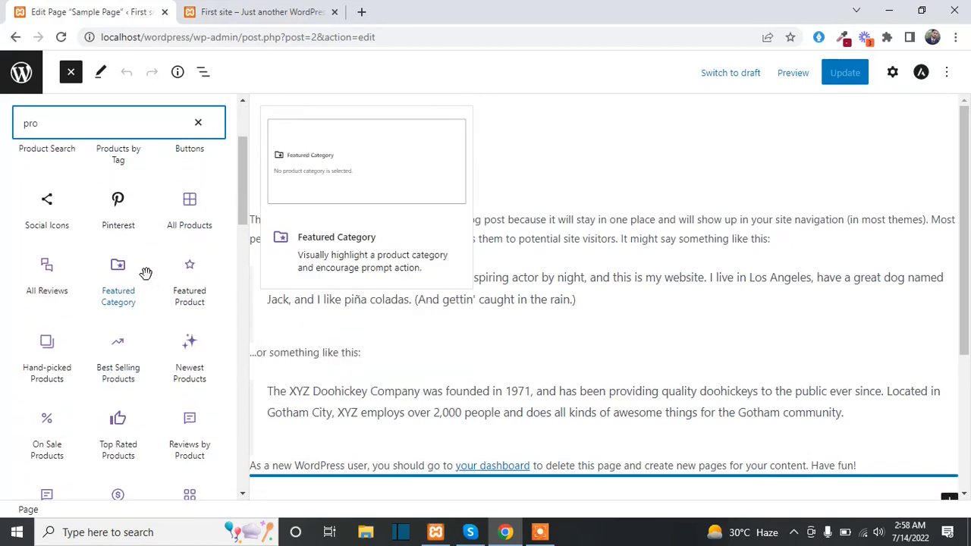
pyautogui.scroll(-1, 348, 281)
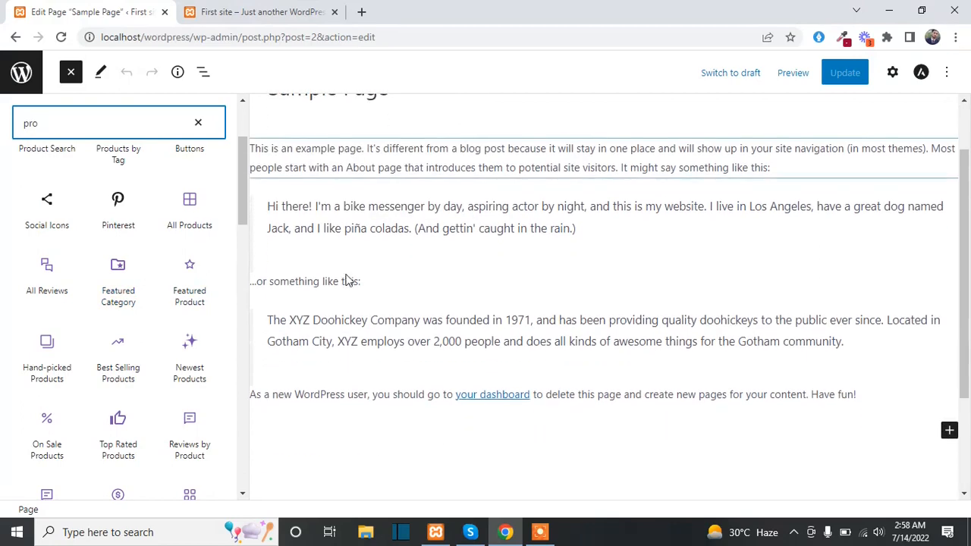
pyautogui.click(194, 218)
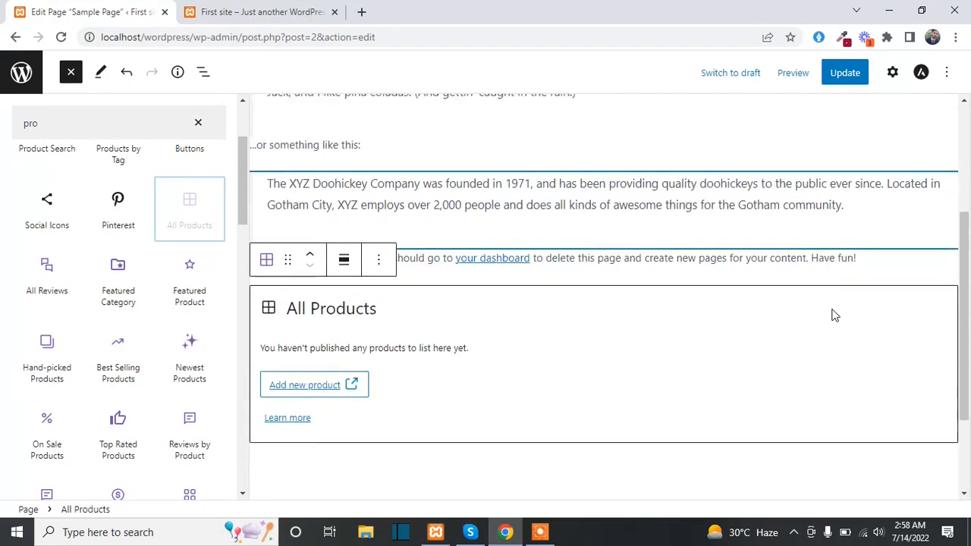
# Step: Update Sample Page with the new block and return to the list of pages
pyautogui.scroll(-1, 834, 315)
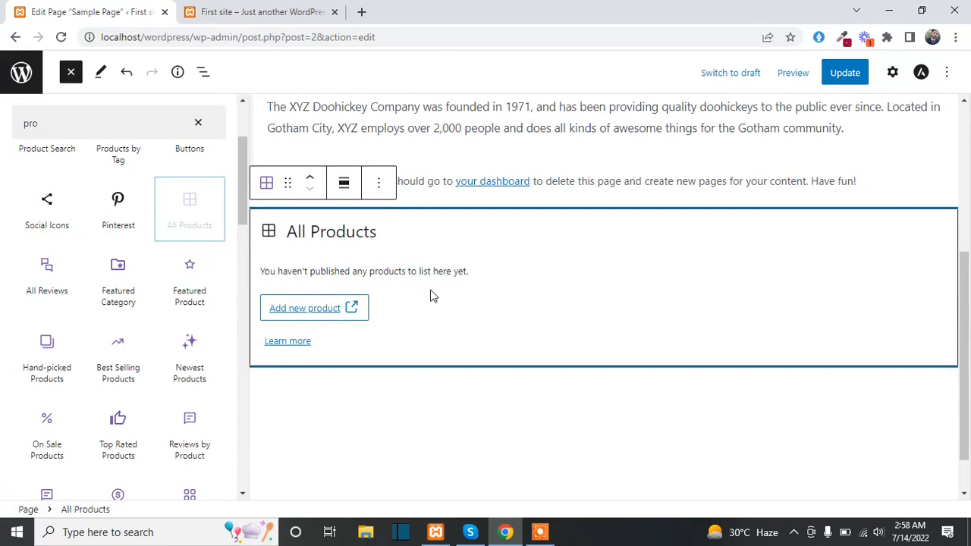
pyautogui.click(831, 78)
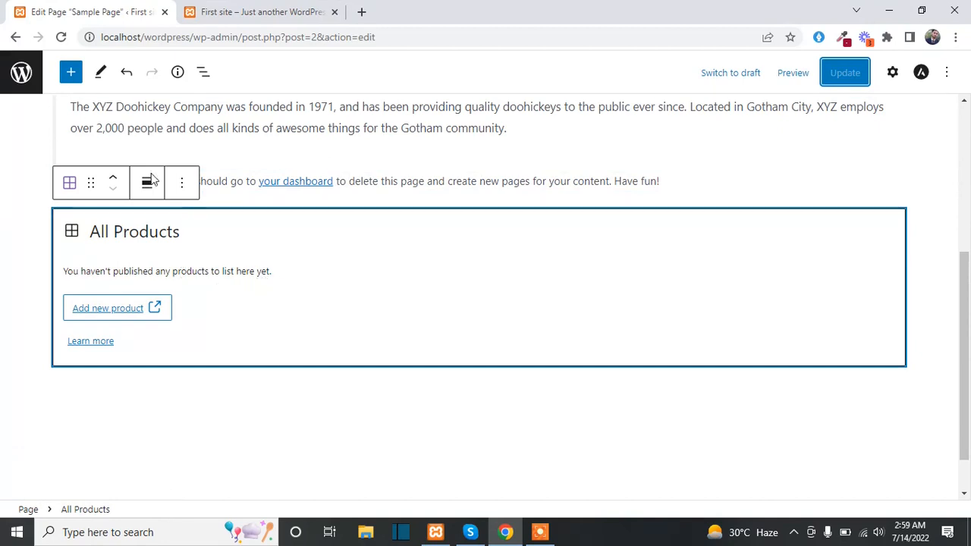
pyautogui.click(21, 76)
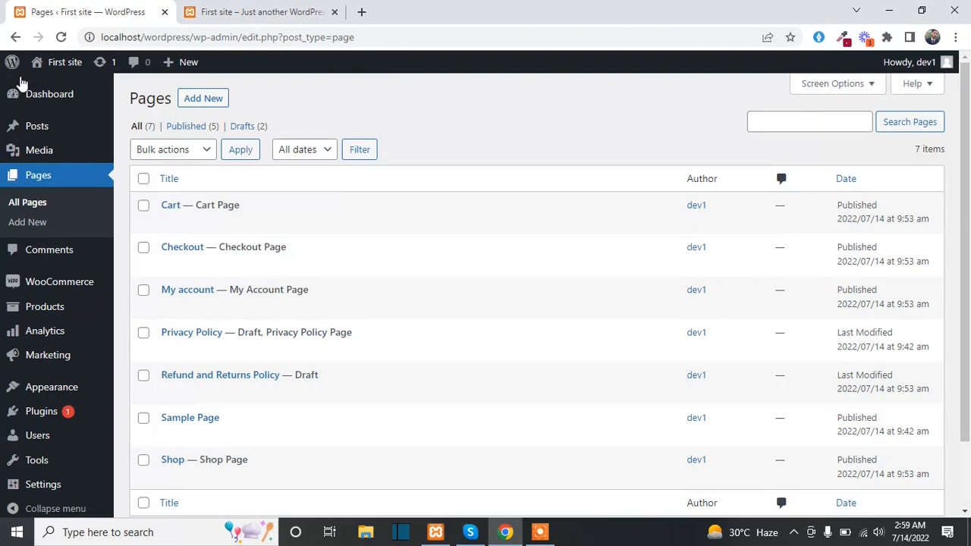
# Step: Start a new store product and look over its entry form down to the product image and gallery sections
pyautogui.moveTo(44, 308)
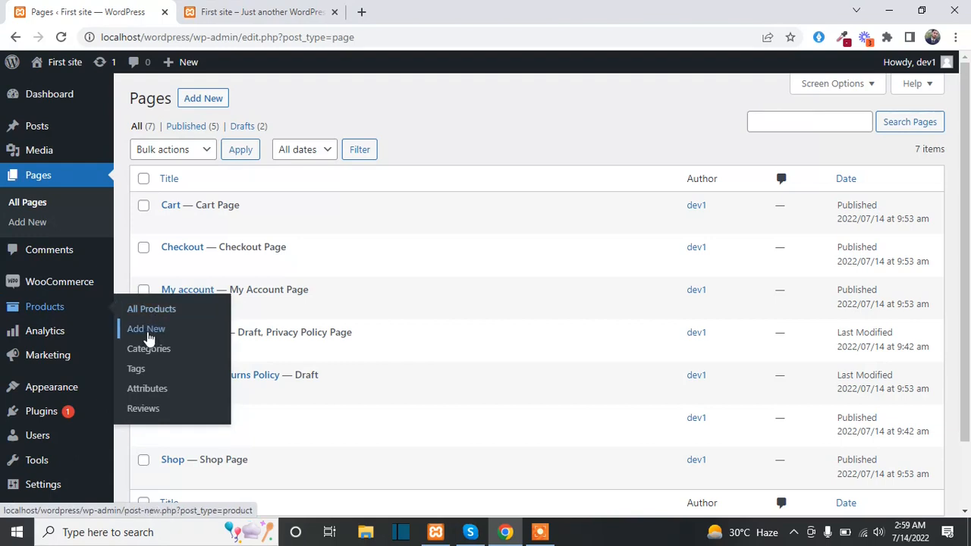
pyautogui.click(145, 331)
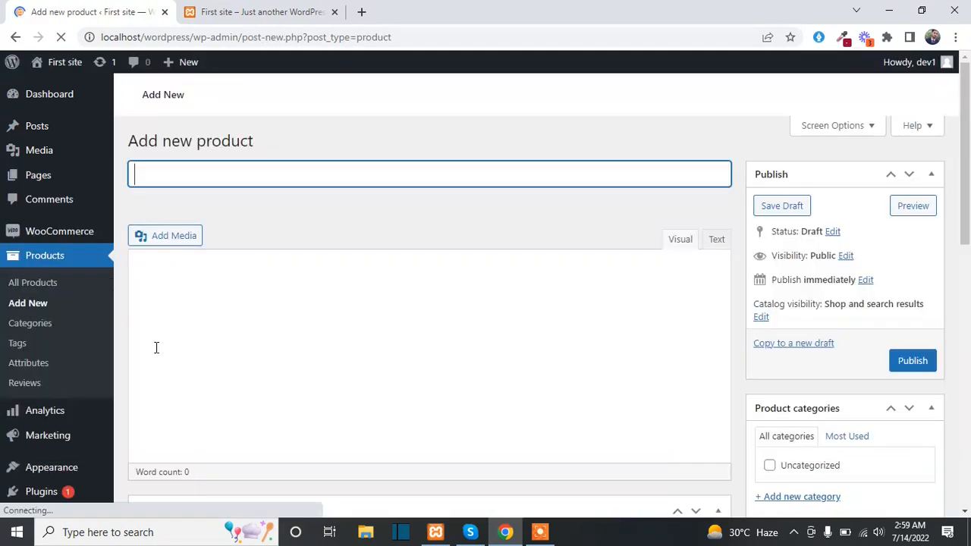
pyautogui.scroll(-4, 231, 174)
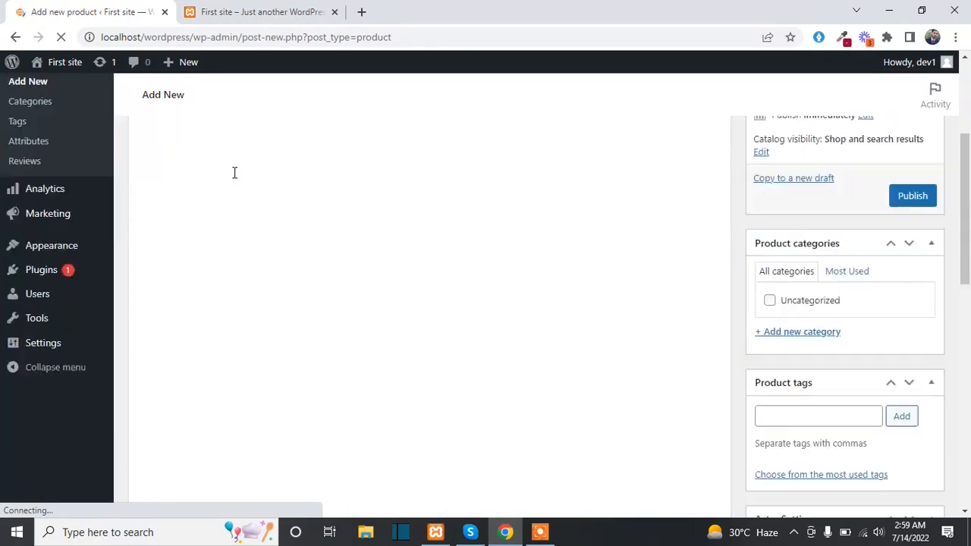
pyautogui.scroll(-8, 237, 177)
pyautogui.scroll(8, 237, 175)
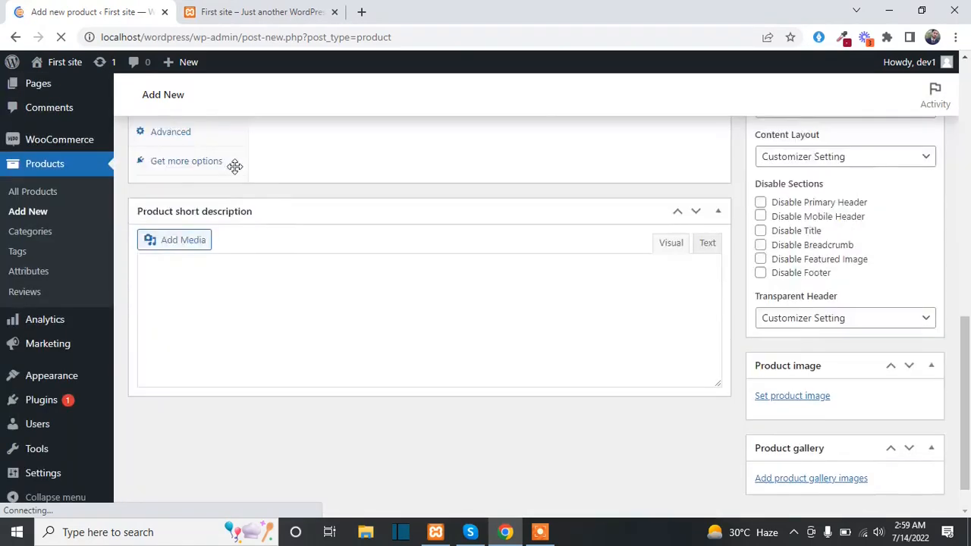
pyautogui.scroll(3, 237, 174)
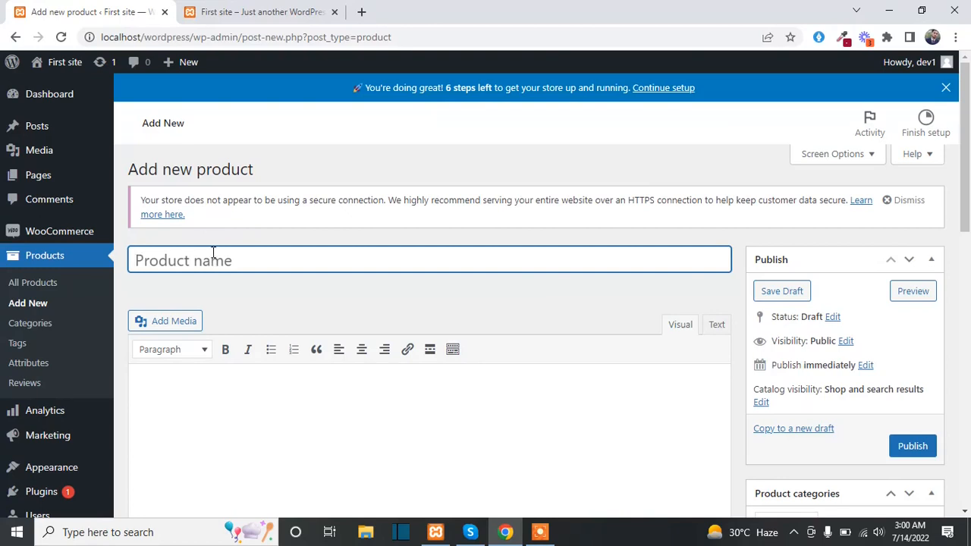
# Step: Examine the new product's description editor, its General, Inventory and Shipping data, and the short description section
pyautogui.scroll(-1, 213, 259)
pyautogui.scroll(-3, 215, 261)
pyautogui.click(221, 245)
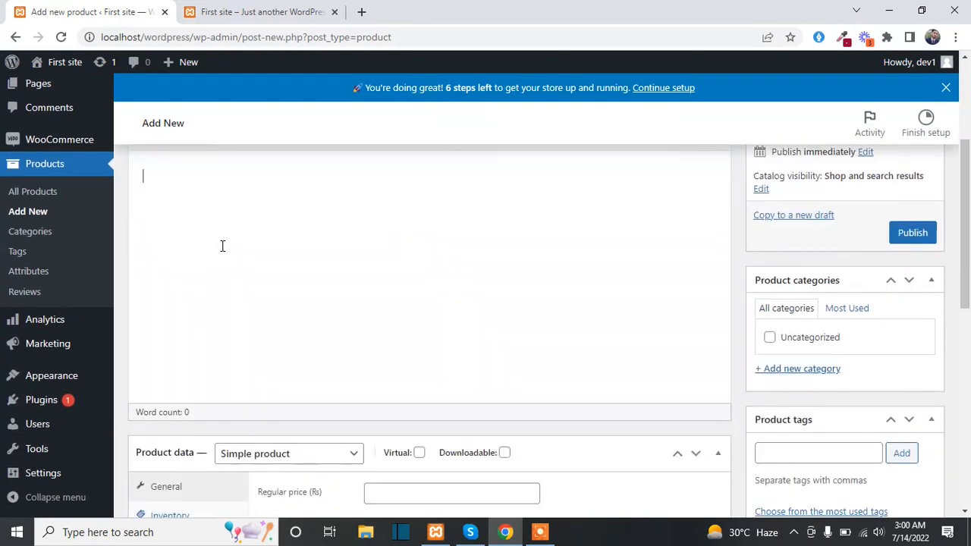
pyautogui.scroll(-1, 222, 246)
pyautogui.scroll(-3, 222, 246)
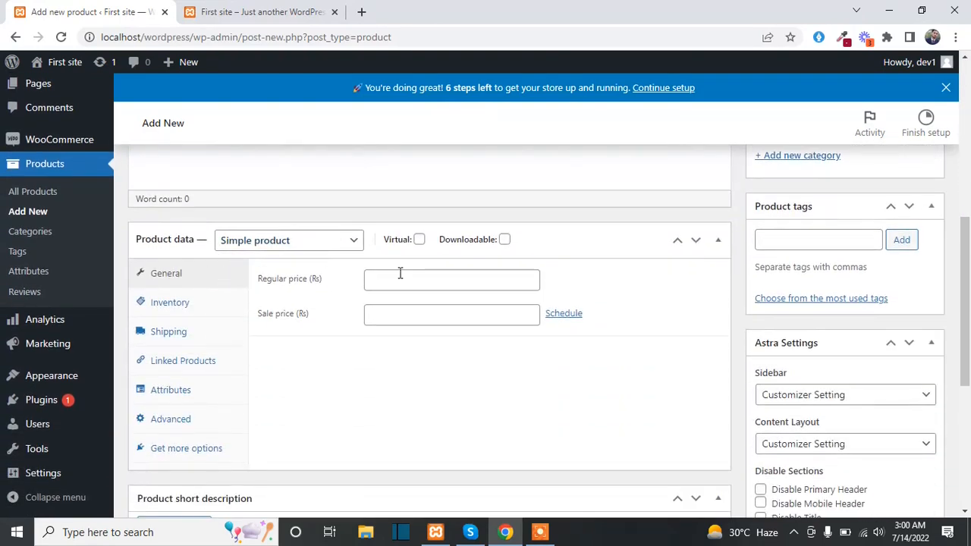
pyautogui.click(169, 311)
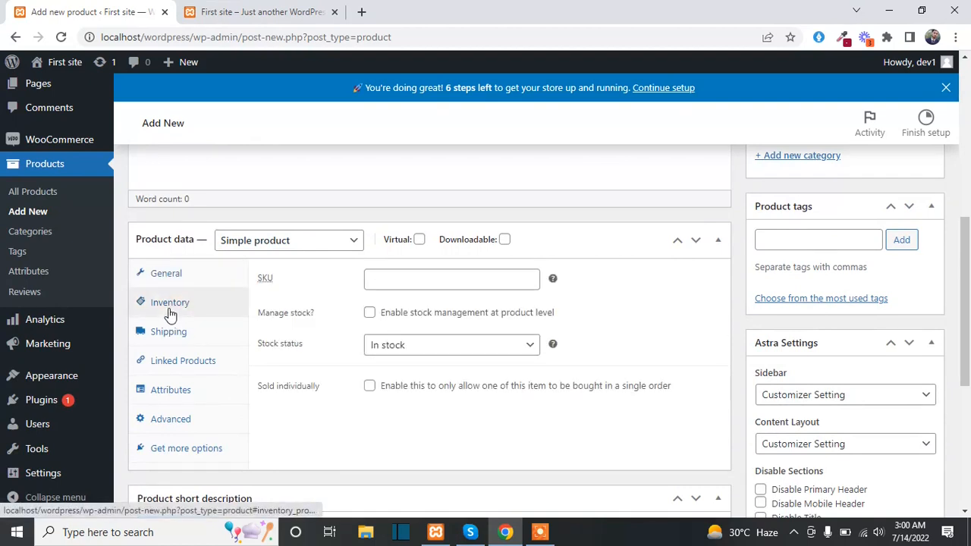
pyautogui.click(170, 334)
pyautogui.click(169, 274)
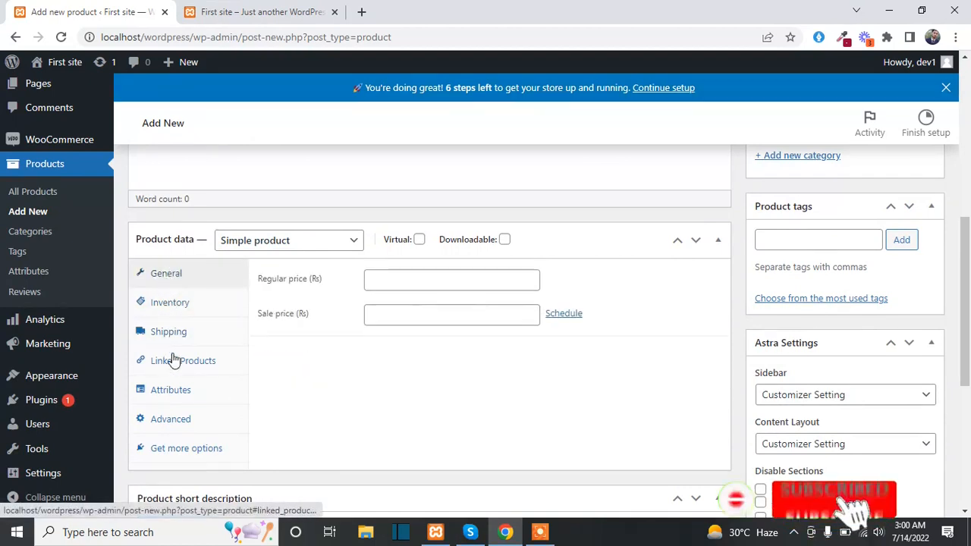
pyautogui.scroll(-1, 179, 304)
pyautogui.scroll(-3, 385, 329)
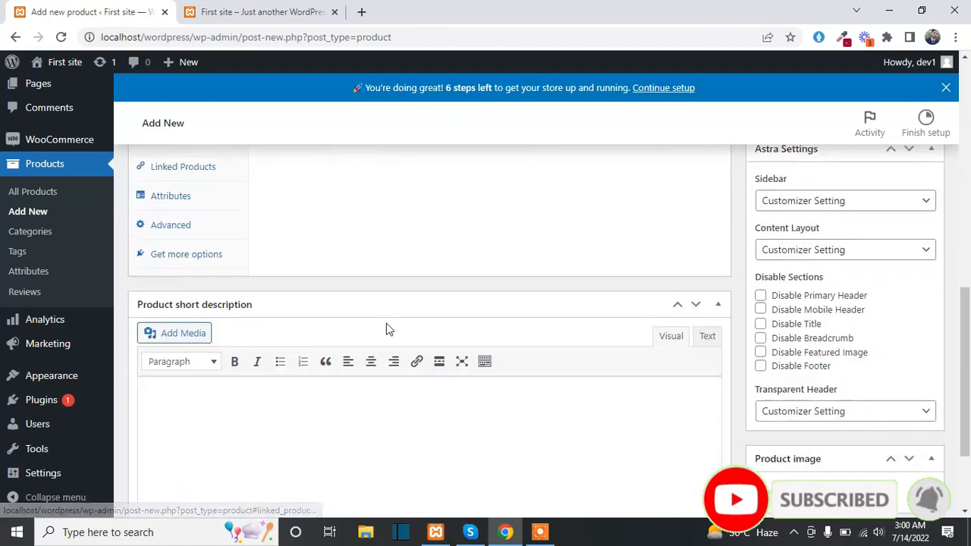
pyautogui.scroll(-1, 388, 322)
pyautogui.scroll(15, 387, 322)
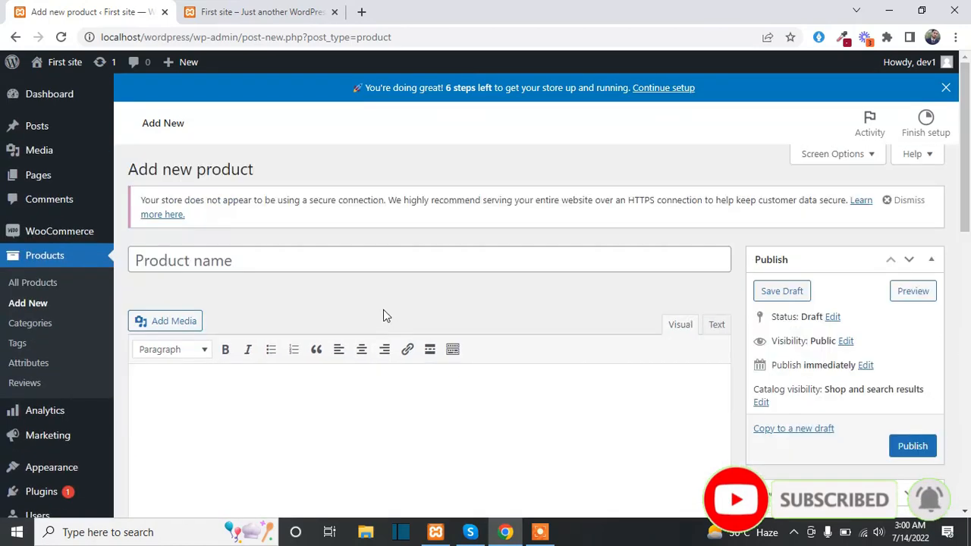